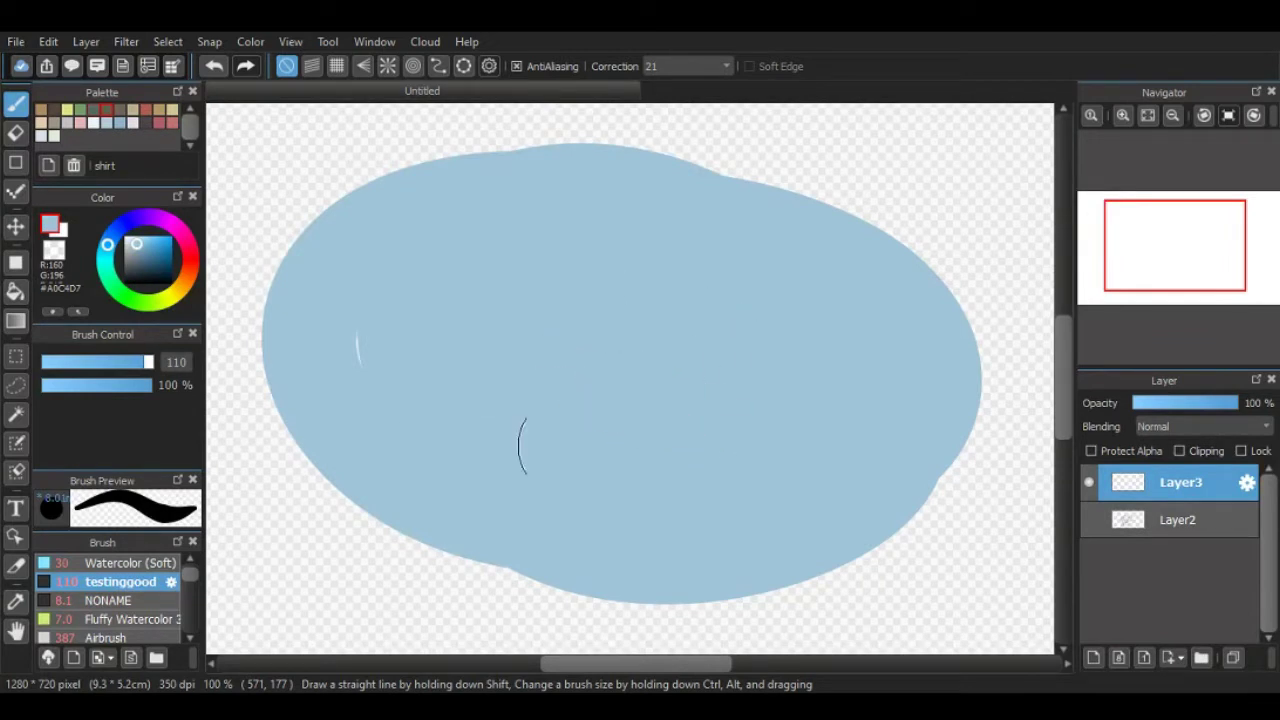
# Step: Spread blue to the canvas edges, then add Layer4 with a first pale-blue stroke
pyautogui.moveTo(455, 414)
pyautogui.mouseDown()
pyautogui.moveTo(290, 400)
pyautogui.moveTo(560, 625)
pyautogui.moveTo(870, 240)
pyautogui.moveTo(265, 260)
pyautogui.moveTo(760, 610)
pyautogui.moveTo(820, 170)
pyautogui.moveTo(600, 115)
pyautogui.mouseUp()
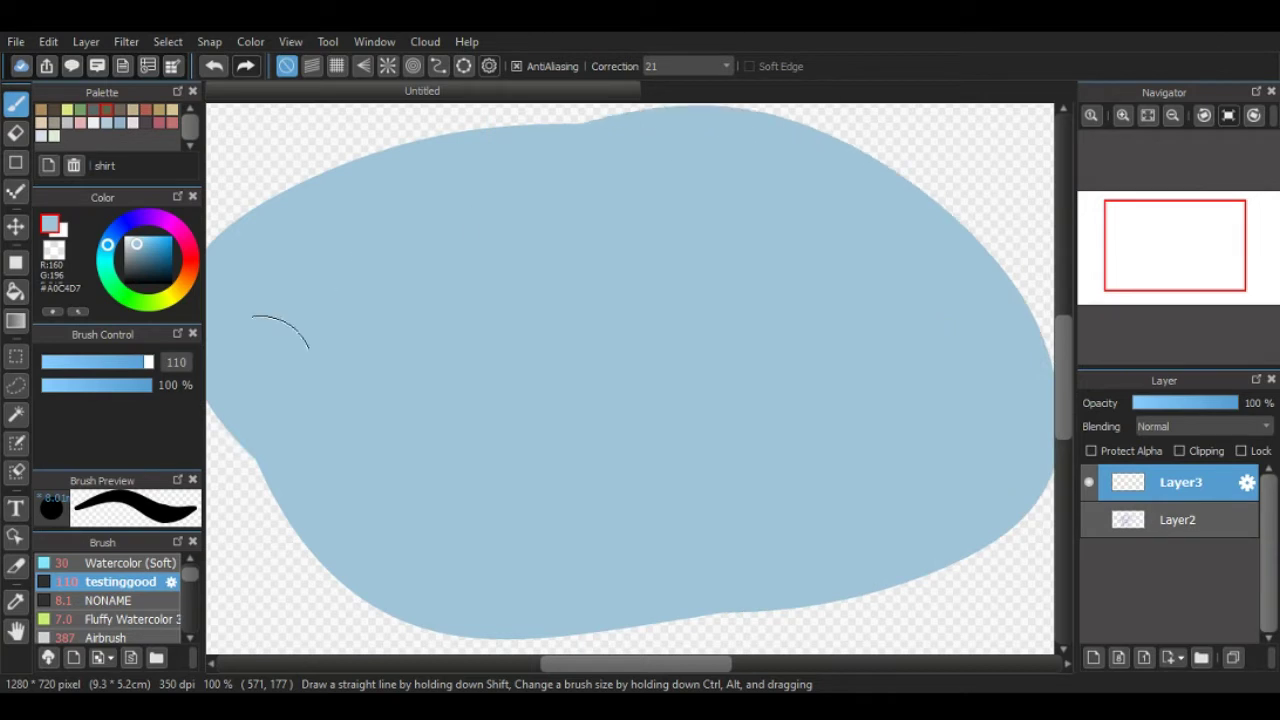
pyautogui.moveTo(280, 366)
pyautogui.mouseDown()
pyautogui.moveTo(740, 630)
pyautogui.moveTo(820, 194)
pyautogui.moveTo(268, 421)
pyautogui.moveTo(412, 612)
pyautogui.moveTo(235, 395)
pyautogui.moveTo(300, 160)
pyautogui.moveTo(960, 140)
pyautogui.moveTo(1068, 630)
pyautogui.moveTo(765, 620)
pyautogui.moveTo(1000, 570)
pyautogui.moveTo(977, 257)
pyautogui.moveTo(1022, 82)
pyautogui.mouseUp()
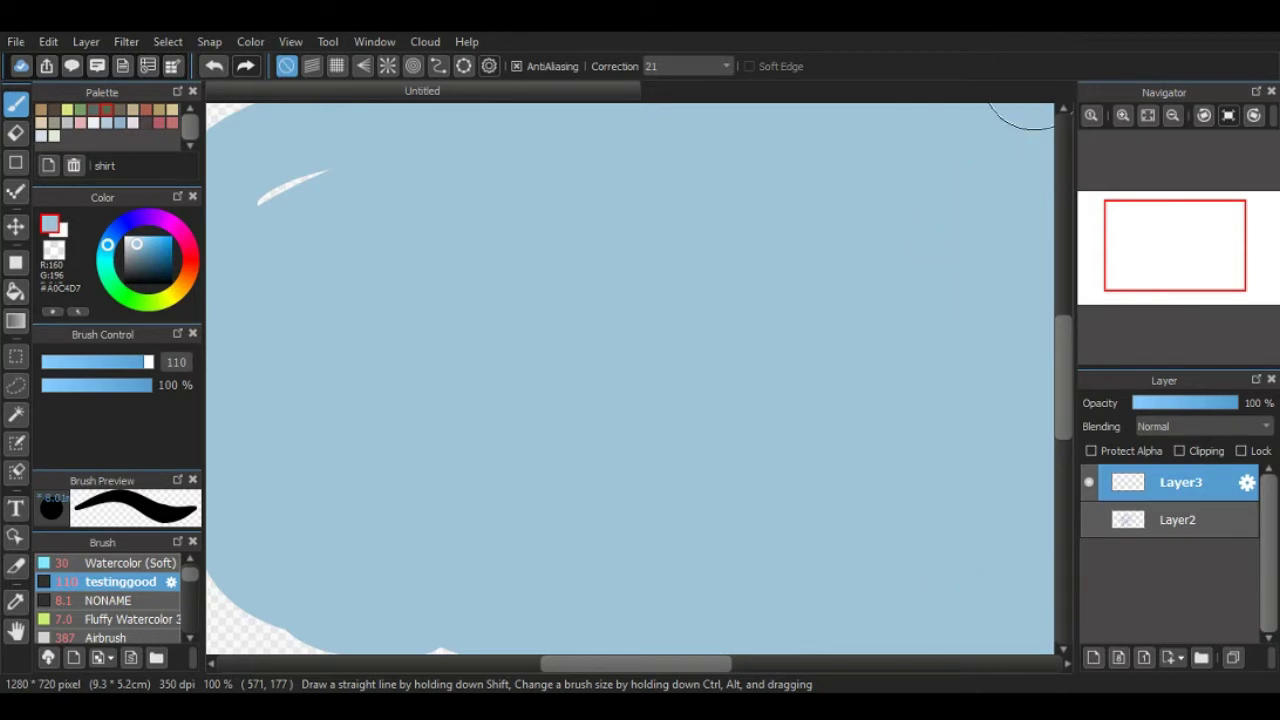
pyautogui.moveTo(320, 175)
pyautogui.mouseDown()
pyautogui.moveTo(250, 125)
pyautogui.moveTo(275, 200)
pyautogui.mouseUp()
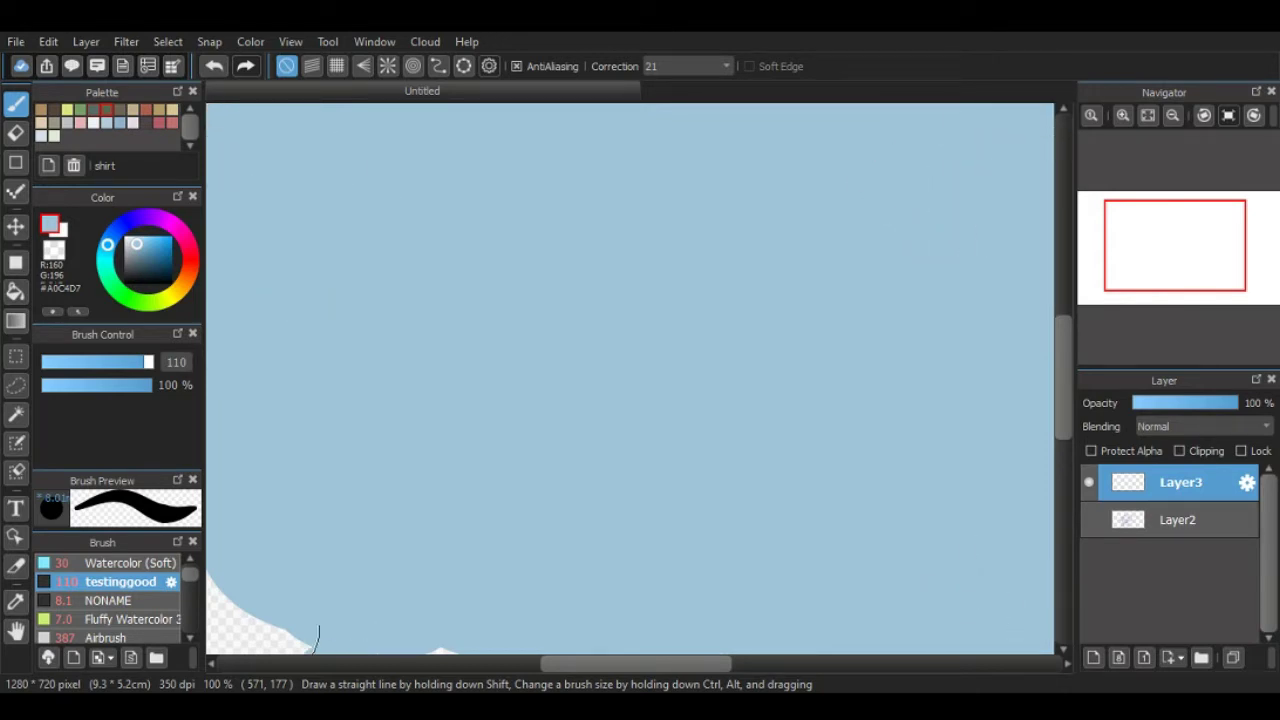
pyautogui.moveTo(268, 652)
pyautogui.mouseDown()
pyautogui.moveTo(251, 586)
pyautogui.moveTo(528, 608)
pyautogui.mouseUp()
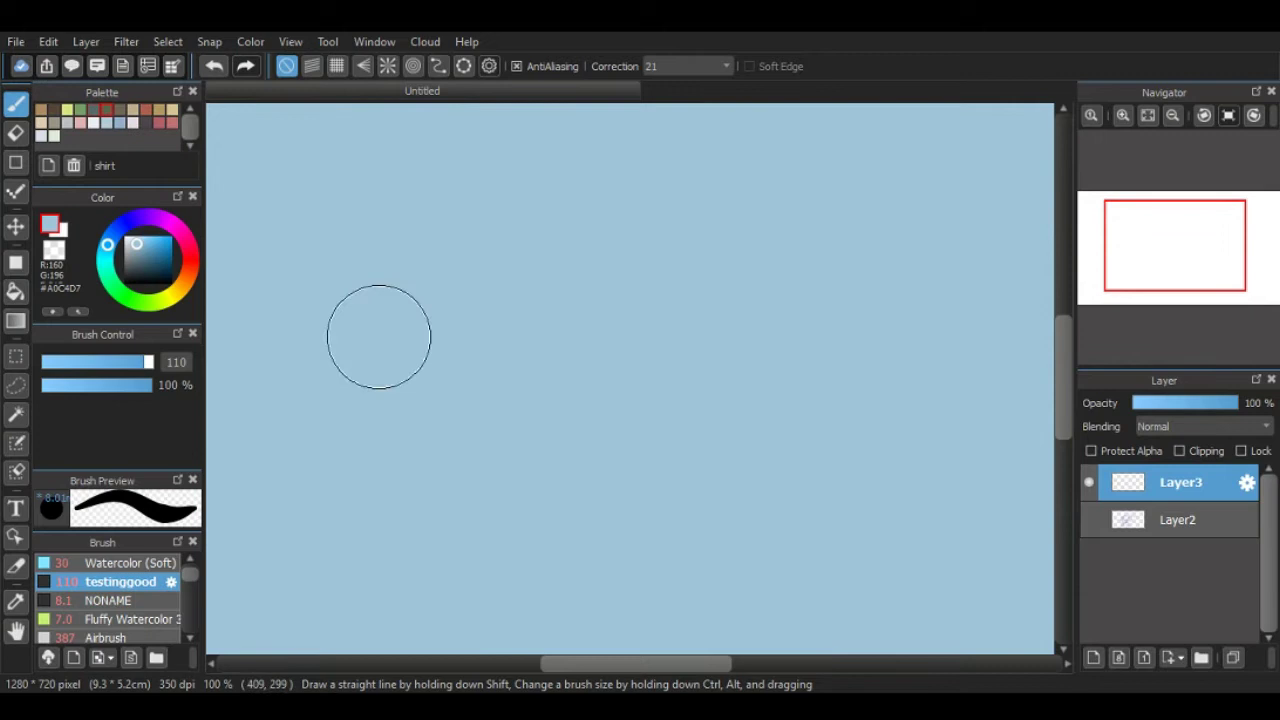
pyautogui.hotkey('ctrl', 'shift', 'n')
pyautogui.moveTo(509, 476)
pyautogui.mouseDown()
pyautogui.moveTo(428, 458)
pyautogui.moveTo(560, 166)
pyautogui.moveTo(688, 258)
pyautogui.moveTo(708, 457)
pyautogui.moveTo(550, 512)
pyautogui.moveTo(437, 480)
pyautogui.moveTo(534, 506)
pyautogui.moveTo(462, 503)
pyautogui.moveTo(420, 430)
pyautogui.mouseUp()
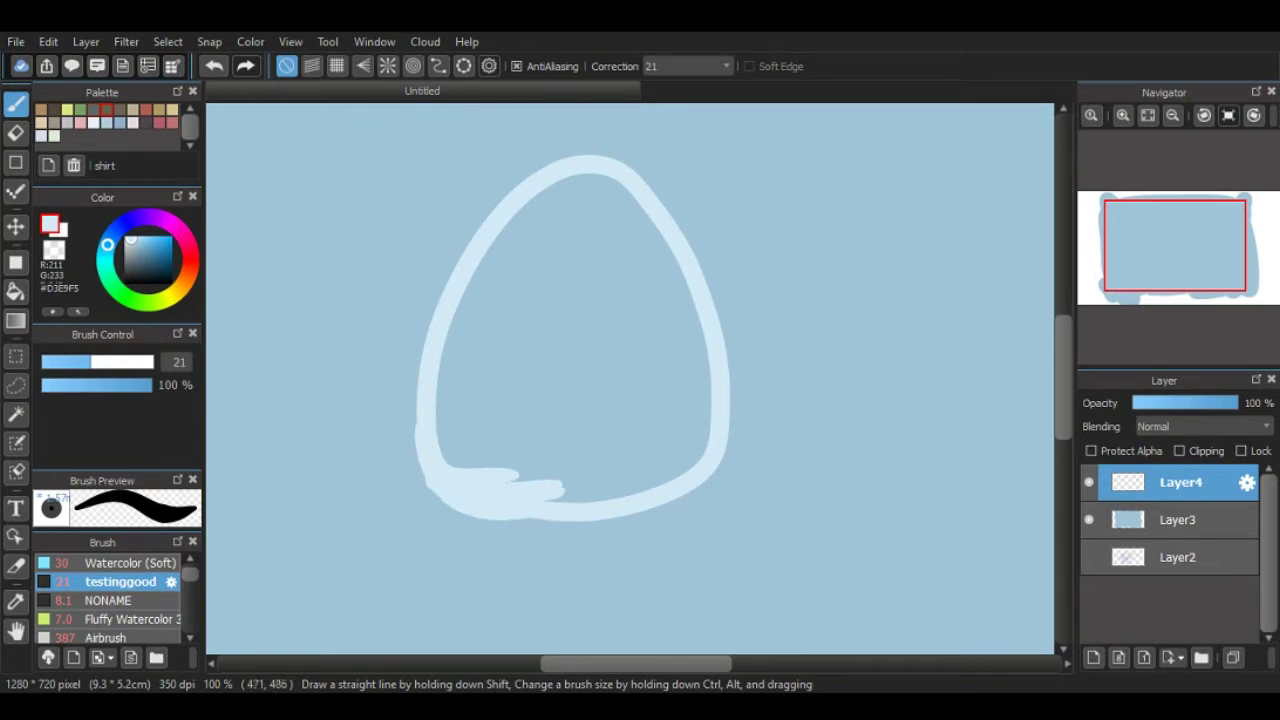
# Step: Fill the pale body with a larger brush, loop the left arm, and paint a mid-blue claw
pyautogui.moveTo(630, 378)
pyautogui.keyDown('ctrl'); pyautogui.keyDown('alt'); pyautogui.mouseDown()
pyautogui.moveTo(556, 460)
pyautogui.moveTo(529, 420)
pyautogui.moveTo(594, 406)
pyautogui.moveTo(609, 440)
pyautogui.moveTo(660, 446)
pyautogui.moveTo(677, 386)
pyautogui.moveTo(614, 251)
pyautogui.moveTo(570, 270)
pyautogui.moveTo(594, 243)
pyautogui.moveTo(514, 391)
pyautogui.moveTo(477, 400)
pyautogui.moveTo(590, 388)
pyautogui.mouseUp(); pyautogui.keyUp('alt'); pyautogui.keyUp('ctrl')
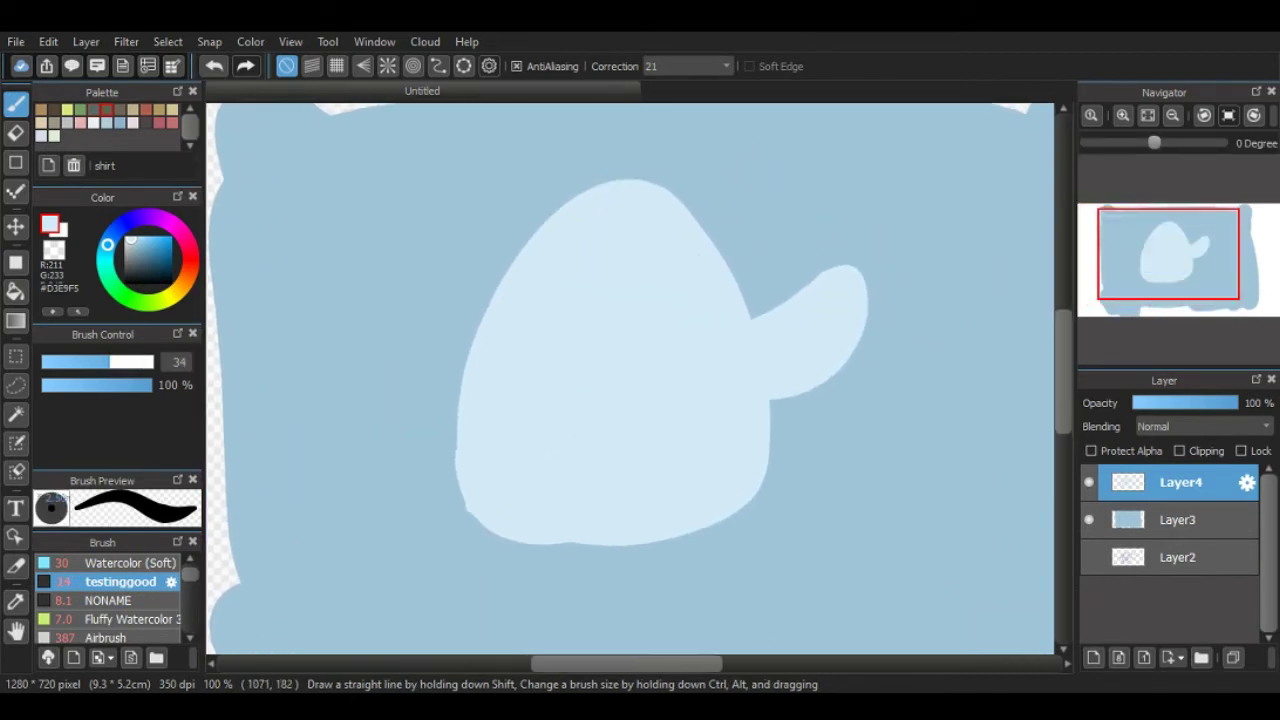
pyautogui.moveTo(509, 314)
pyautogui.mouseDown()
pyautogui.moveTo(404, 287)
pyautogui.moveTo(465, 360)
pyautogui.mouseUp()
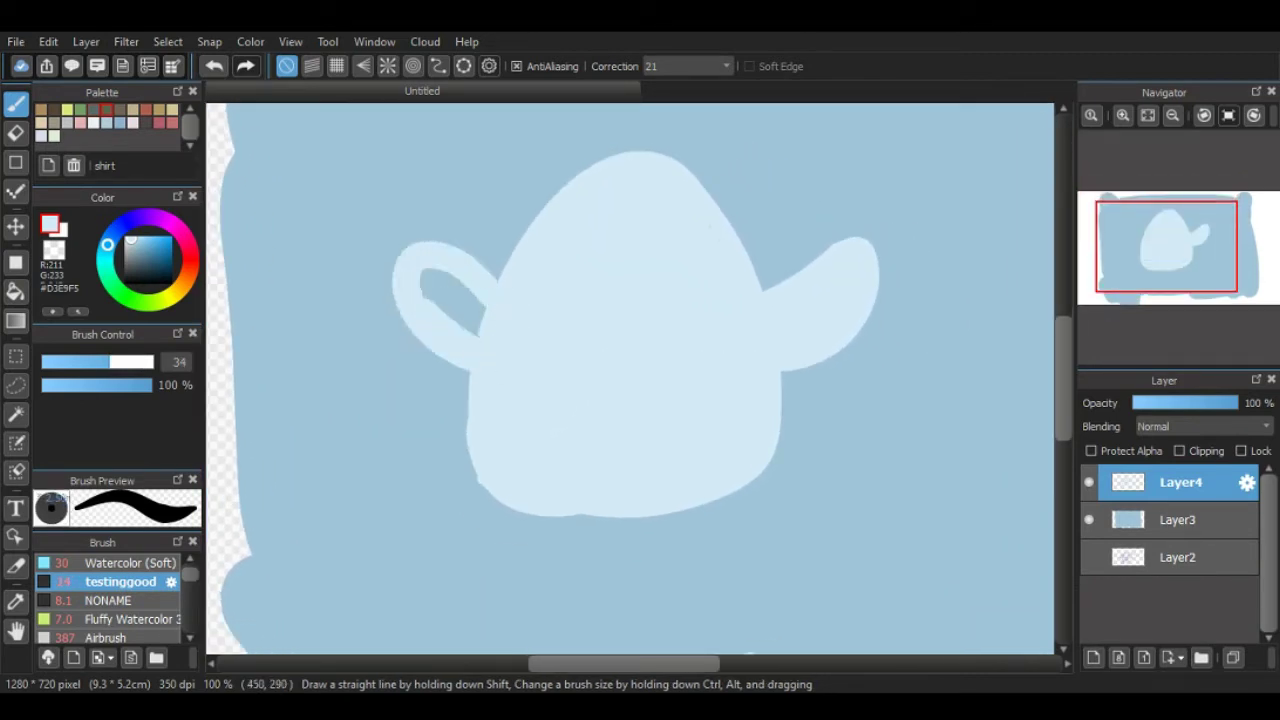
pyautogui.moveTo(398, 285)
pyautogui.mouseDown()
pyautogui.moveTo(500, 325)
pyautogui.moveTo(471, 323)
pyautogui.mouseUp()
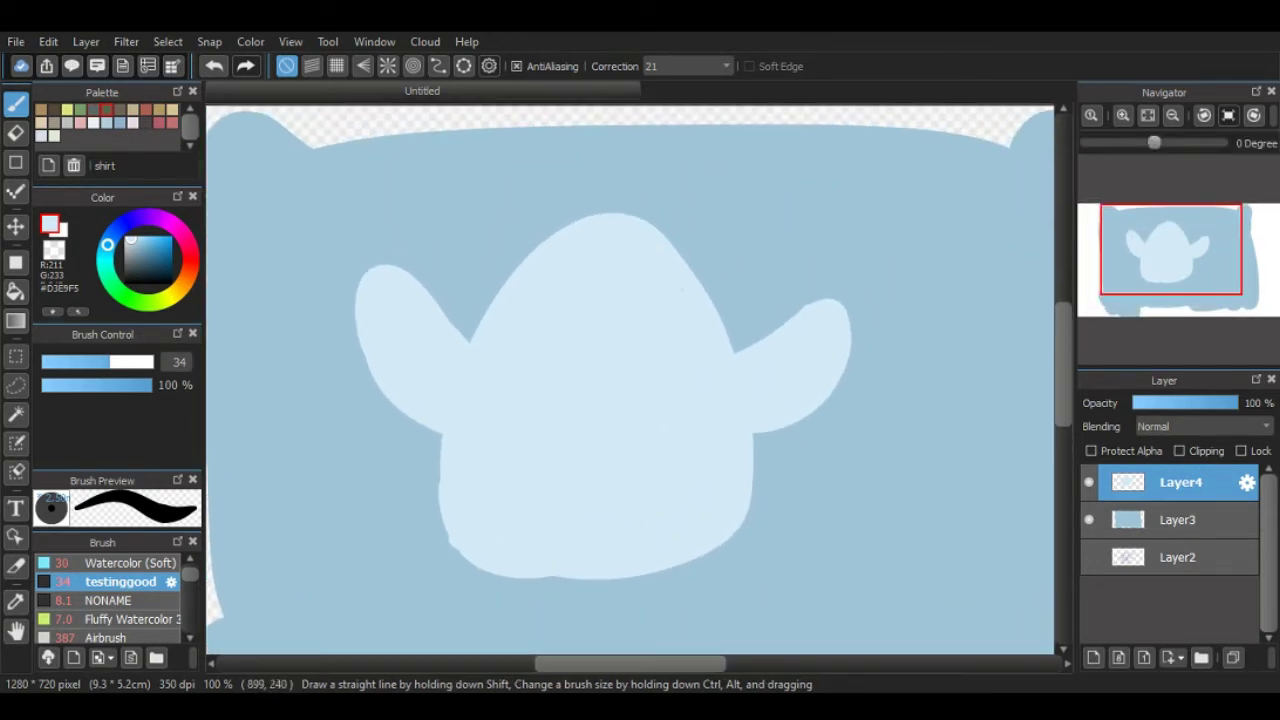
pyautogui.moveTo(505, 300)
pyautogui.mouseDown()
pyautogui.moveTo(560, 322)
pyautogui.moveTo(505, 355)
pyautogui.moveTo(506, 375)
pyautogui.moveTo(537, 380)
pyautogui.moveTo(580, 322)
pyautogui.moveTo(626, 374)
pyautogui.moveTo(600, 329)
pyautogui.moveTo(646, 357)
pyautogui.moveTo(589, 326)
pyautogui.moveTo(675, 355)
pyautogui.mouseUp()
# Step: Lengthen the blue claw fingers and thicken the bar joining the two claws
pyautogui.moveTo(605, 322)
pyautogui.mouseDown()
pyautogui.moveTo(674, 323)
pyautogui.moveTo(654, 289)
pyautogui.moveTo(675, 283)
pyautogui.moveTo(551, 320)
pyautogui.moveTo(647, 300)
pyautogui.mouseUp()
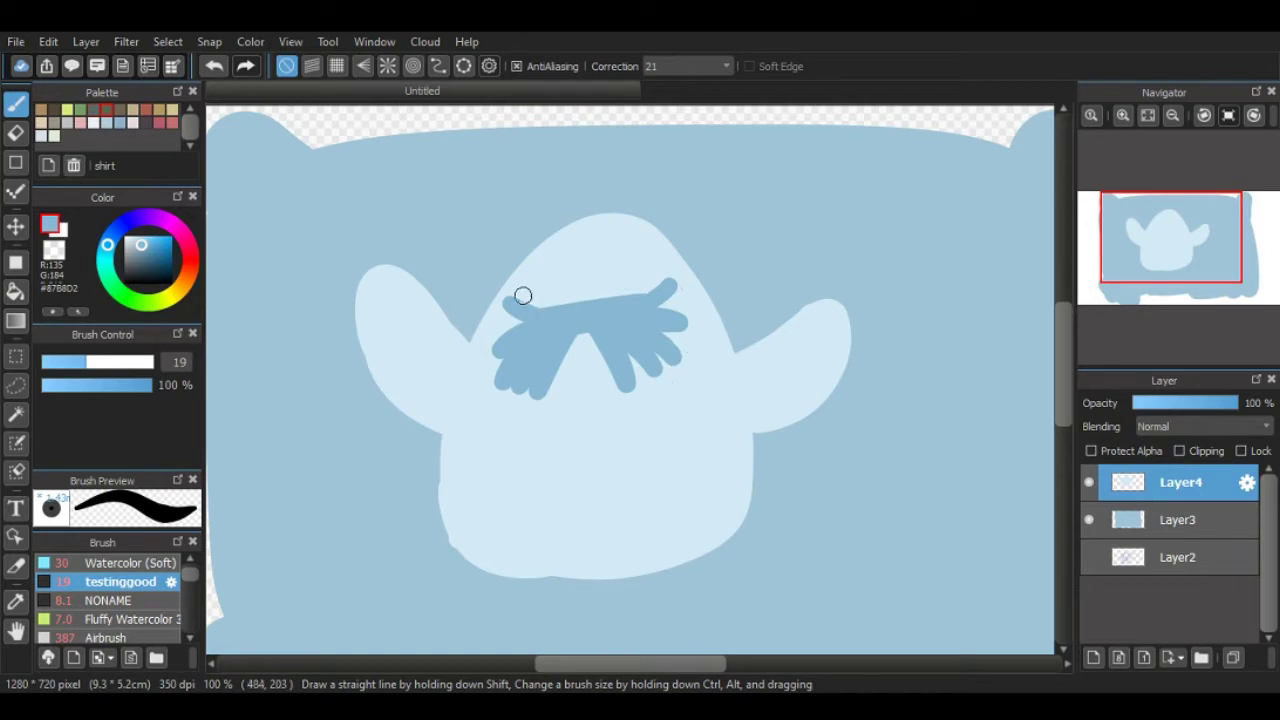
pyautogui.moveTo(520, 300); pyautogui.dragTo(626, 311)
pyautogui.moveTo(506, 297); pyautogui.dragTo(572, 297)
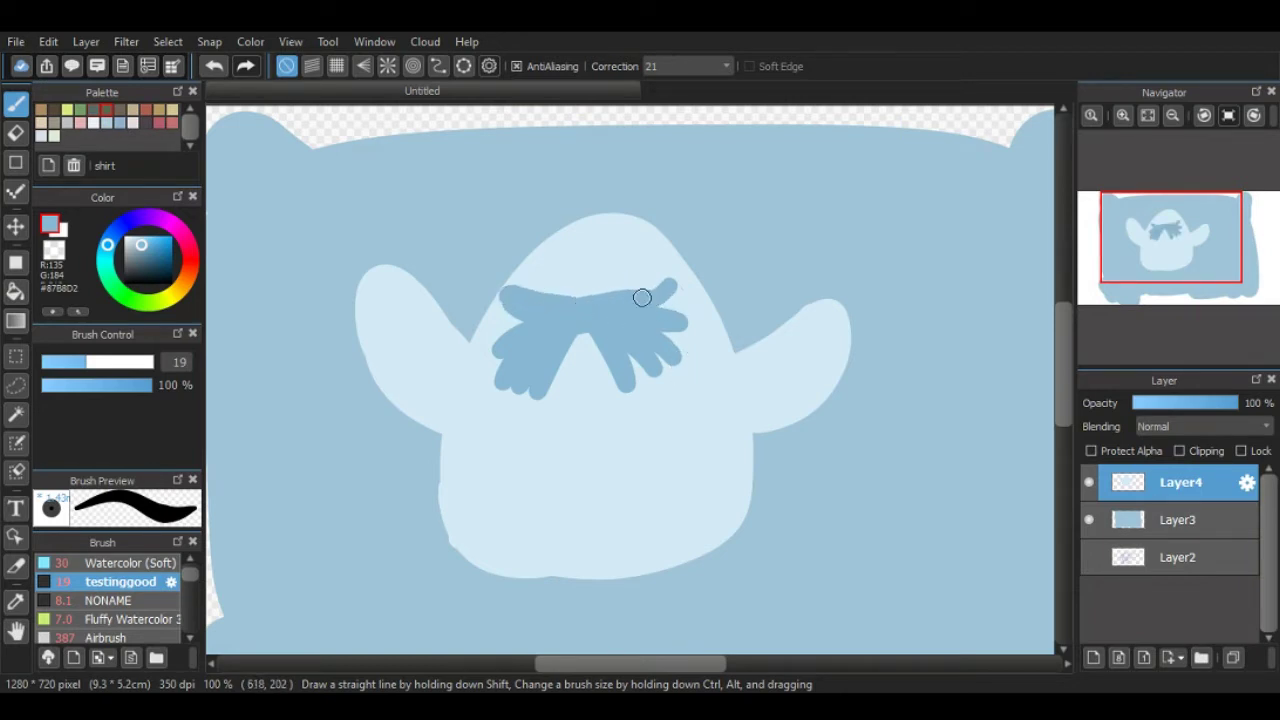
# Step: Choose sage green and paint a solid mitten hand on the left arm
pyautogui.keyDown('alt'); pyautogui.click(424, 322); pyautogui.keyUp('alt')
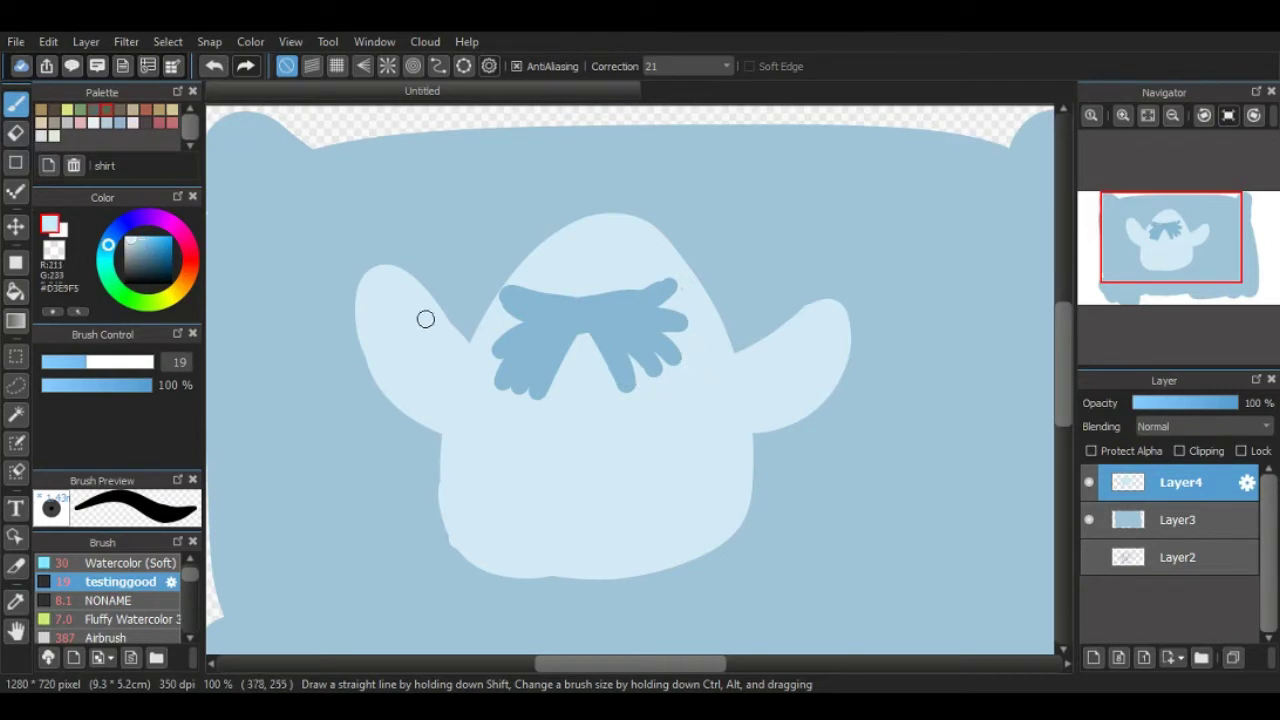
pyautogui.click(119, 291)
pyautogui.click(135, 253)
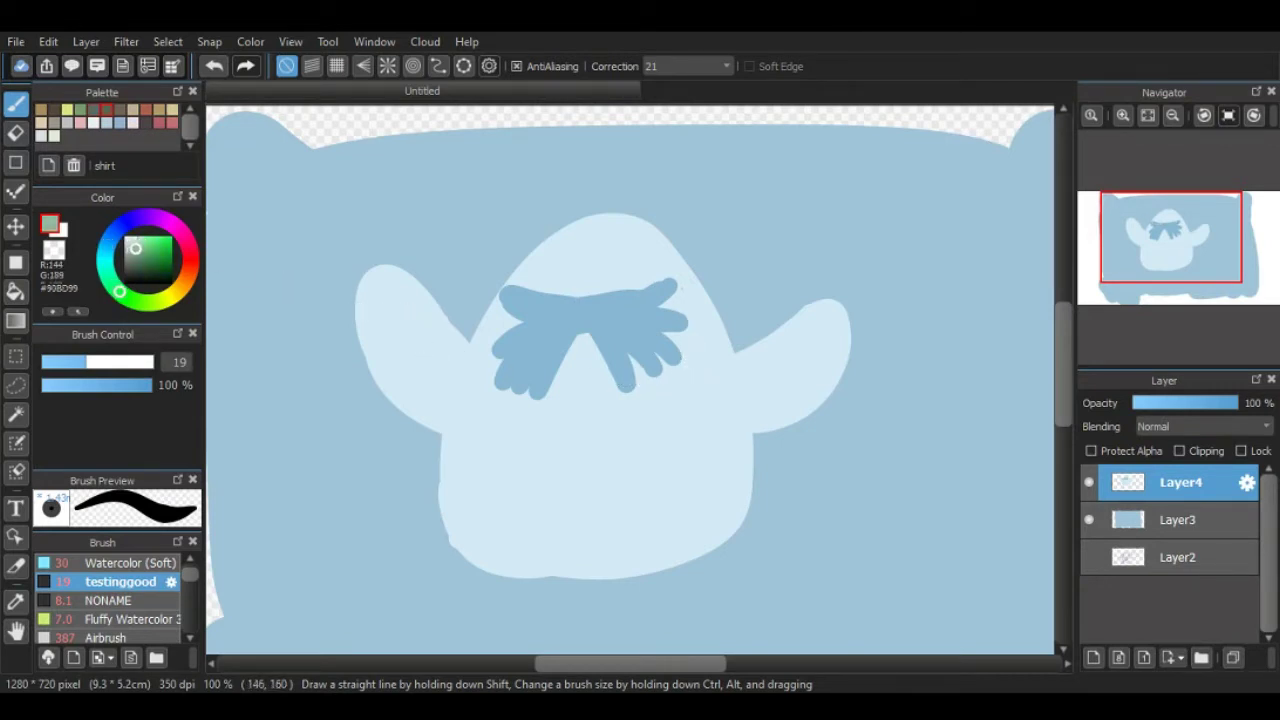
pyautogui.moveTo(362, 348); pyautogui.dragTo(320, 266)
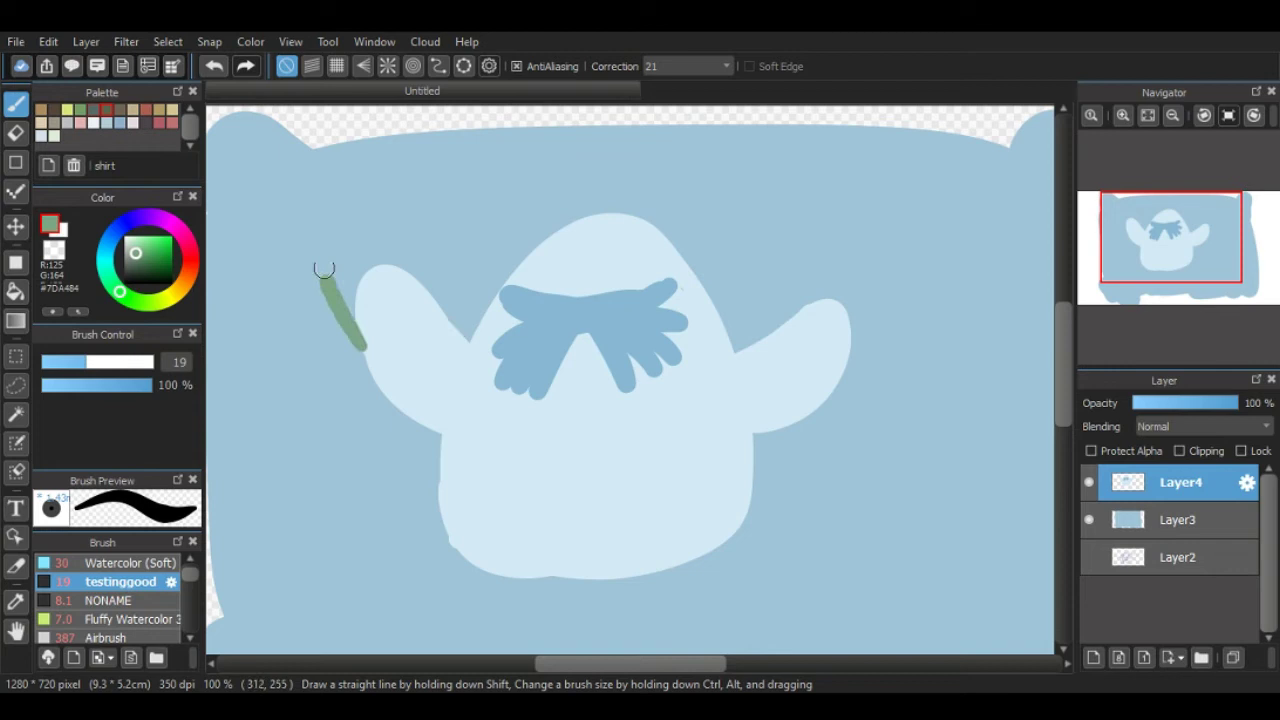
pyautogui.hotkey('ctrl', 'z')
pyautogui.moveTo(358, 356)
pyautogui.mouseDown()
pyautogui.moveTo(311, 296)
pyautogui.moveTo(386, 223)
pyautogui.moveTo(420, 277)
pyautogui.moveTo(429, 251)
pyautogui.moveTo(447, 268)
pyautogui.moveTo(446, 316)
pyautogui.moveTo(374, 366)
pyautogui.moveTo(346, 344)
pyautogui.moveTo(432, 314)
pyautogui.moveTo(390, 250)
pyautogui.moveTo(405, 300)
pyautogui.moveTo(400, 288)
pyautogui.mouseUp()
pyautogui.moveTo(370, 248)
pyautogui.mouseDown()
pyautogui.moveTo(342, 282)
pyautogui.moveTo(345, 330)
pyautogui.moveTo(385, 305)
pyautogui.mouseUp()
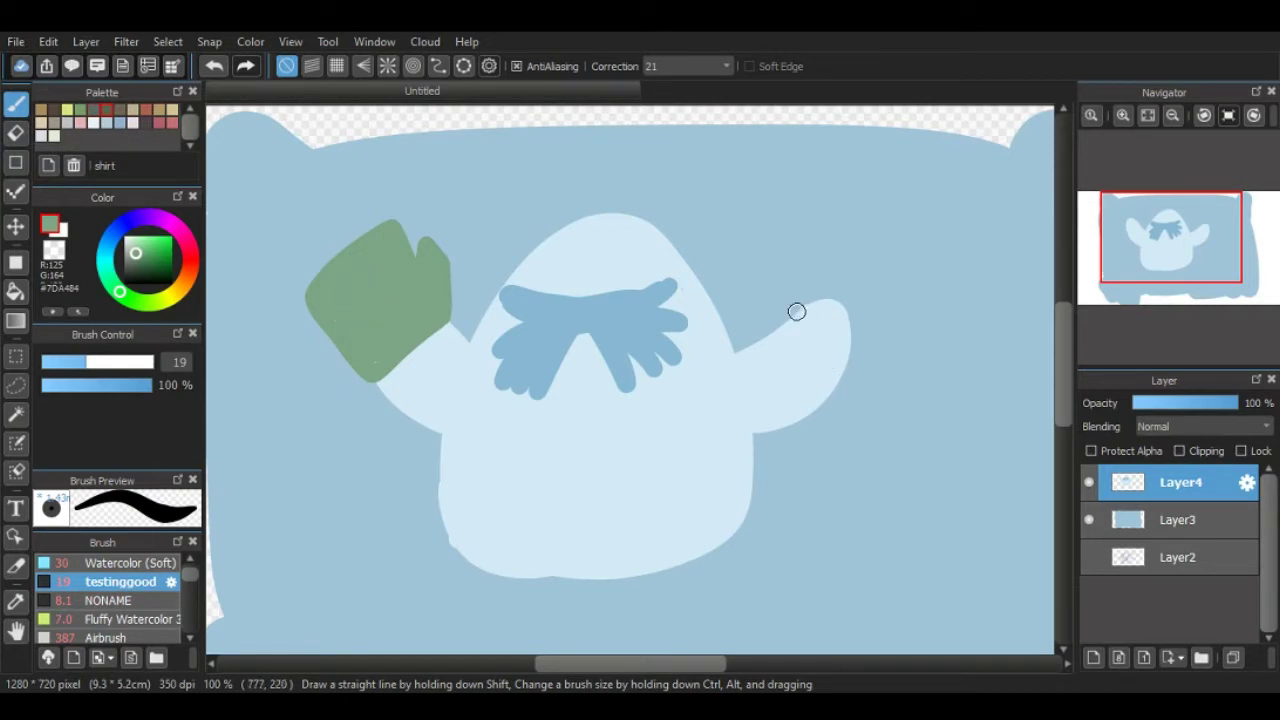
# Step: Paint a matching sage-green mitten hand on the right arm
pyautogui.moveTo(796, 312); pyautogui.dragTo(850, 356)
pyautogui.hotkey('ctrl', 'z')
pyautogui.moveTo(790, 318); pyautogui.dragTo(848, 360)
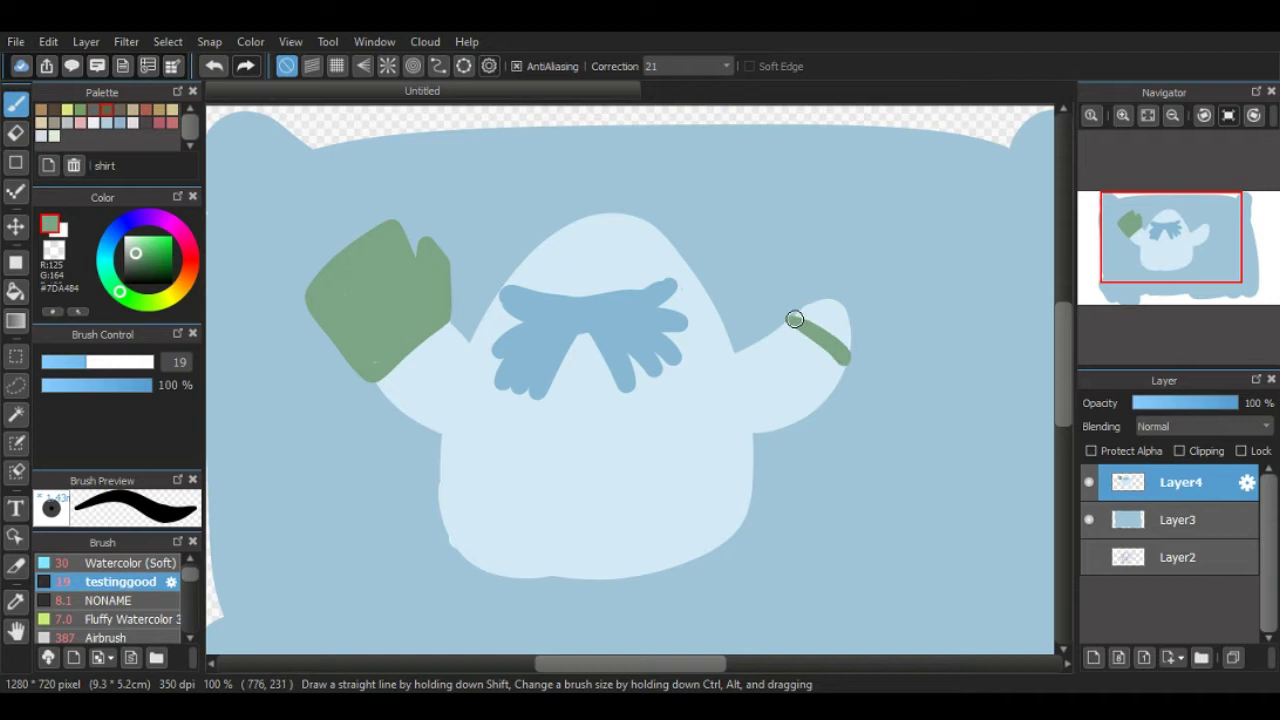
pyautogui.moveTo(786, 316)
pyautogui.mouseDown()
pyautogui.moveTo(779, 259)
pyautogui.moveTo(808, 260)
pyautogui.moveTo(840, 206)
pyautogui.moveTo(918, 282)
pyautogui.moveTo(854, 367)
pyautogui.mouseUp()
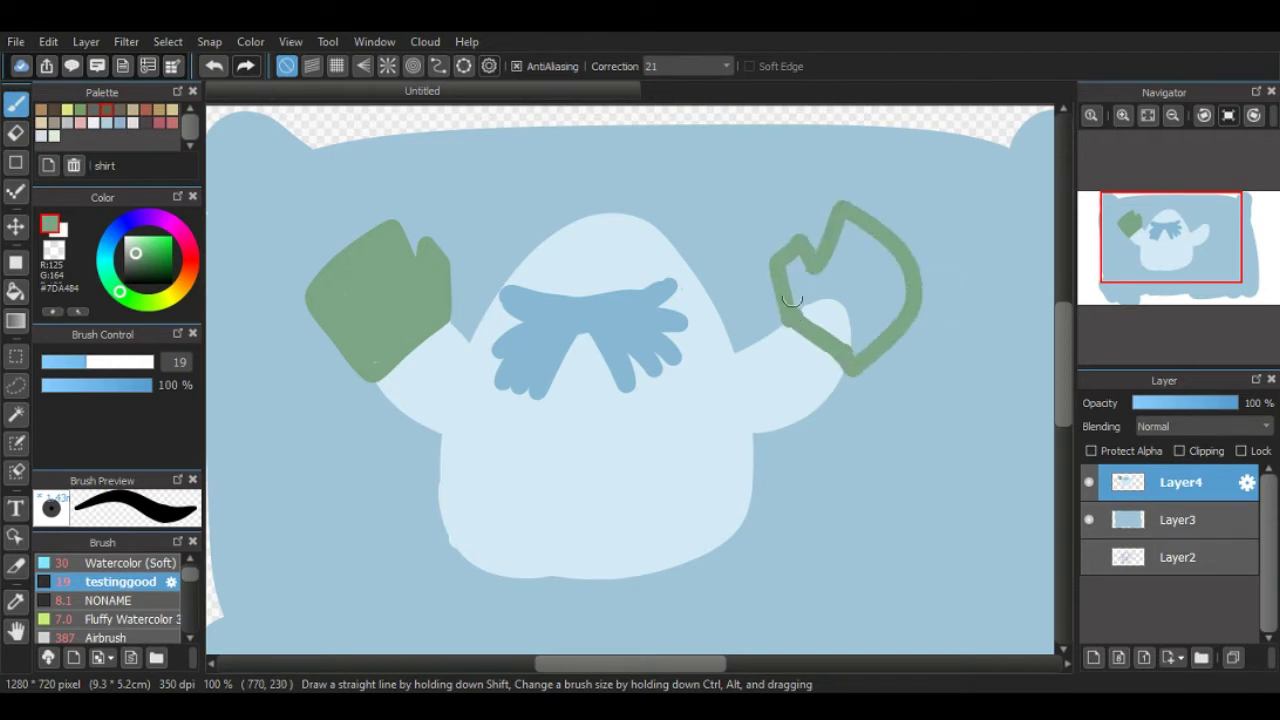
pyautogui.moveTo(790, 300)
pyautogui.mouseDown()
pyautogui.moveTo(792, 268)
pyautogui.moveTo(850, 352)
pyautogui.moveTo(896, 282)
pyautogui.moveTo(856, 233)
pyautogui.moveTo(870, 240)
pyautogui.moveTo(835, 285)
pyautogui.moveTo(857, 329)
pyautogui.moveTo(840, 327)
pyautogui.mouseUp()
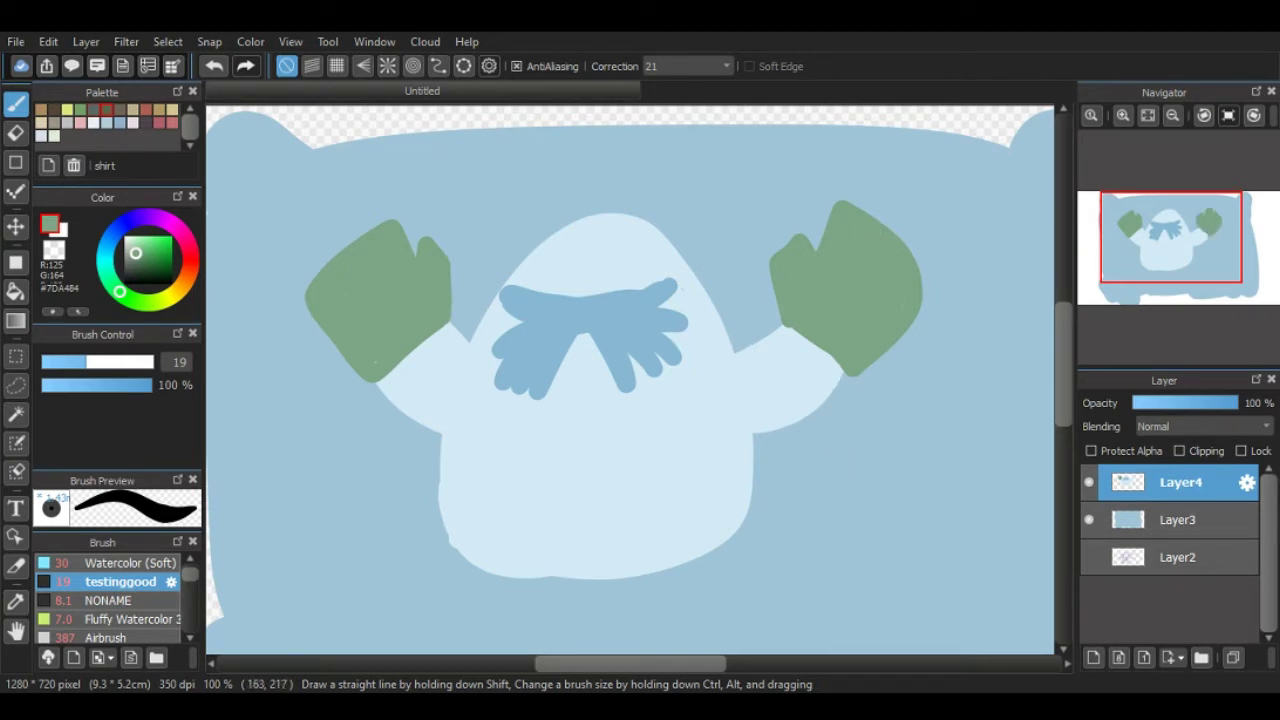
# Step: Add darker green finger stripes to both hands with a smaller brush
pyautogui.click(141, 259)
pyautogui.press('[')
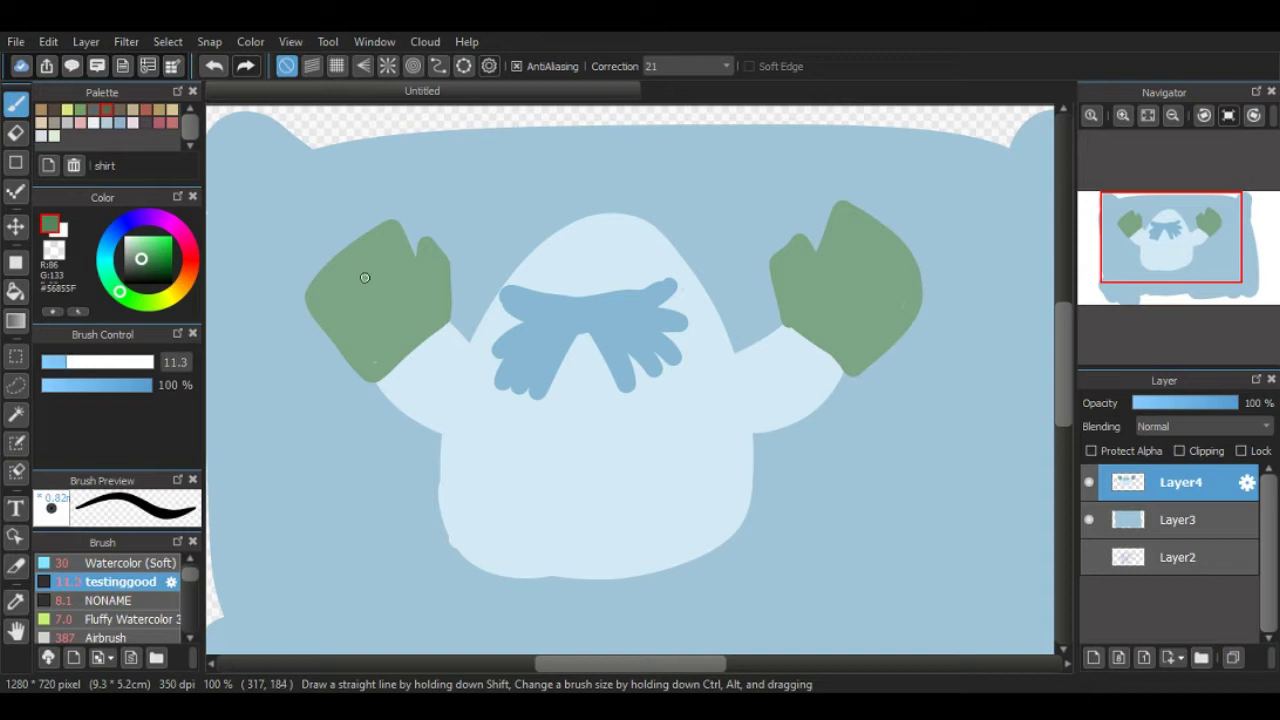
pyautogui.moveTo(320, 272); pyautogui.dragTo(348, 316)
pyautogui.moveTo(343, 245); pyautogui.dragTo(372, 292)
pyautogui.moveTo(372, 222); pyautogui.dragTo(396, 280)
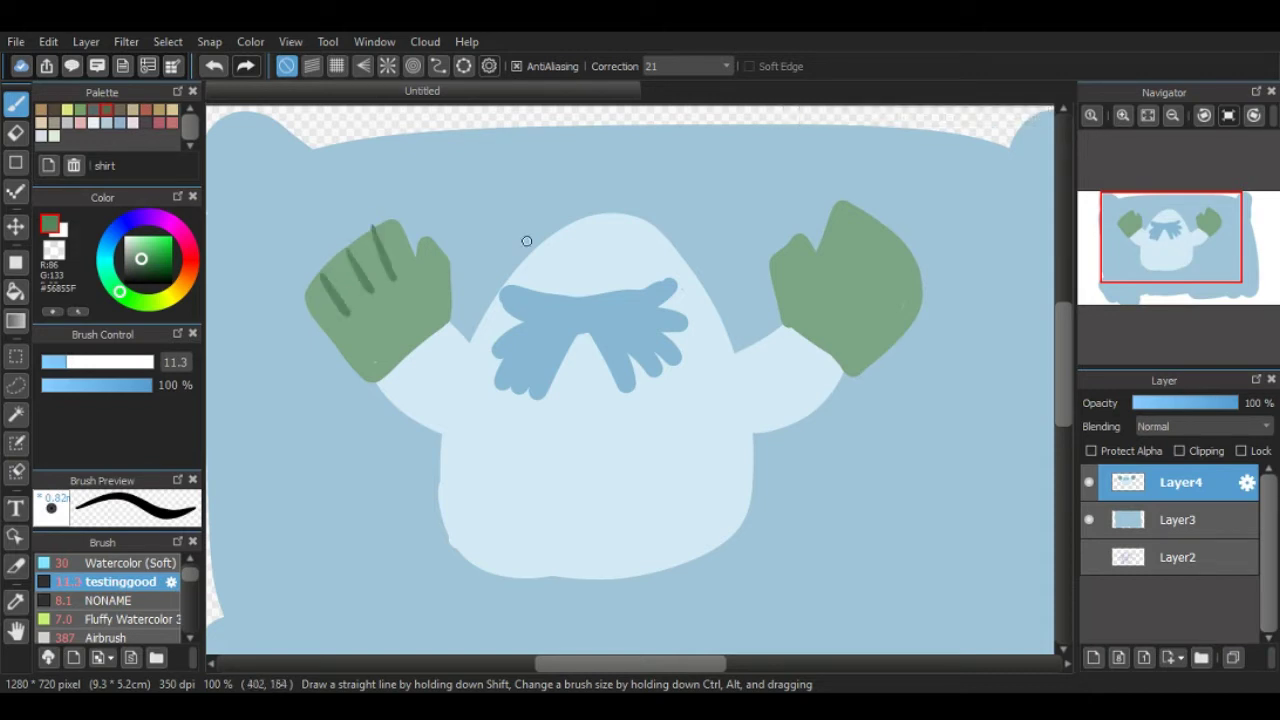
pyautogui.hotkey('ctrl', 'z')
pyautogui.moveTo(368, 231); pyautogui.dragTo(392, 280)
pyautogui.moveTo(857, 216)
pyautogui.mouseDown()
pyautogui.moveTo(843, 256)
pyautogui.moveTo(877, 268)
pyautogui.moveTo(884, 314)
pyautogui.mouseUp()
pyautogui.hotkey('ctrl', 'z')
pyautogui.hotkey('ctrl', 'z')
pyautogui.moveTo(878, 230); pyautogui.dragTo(867, 279)
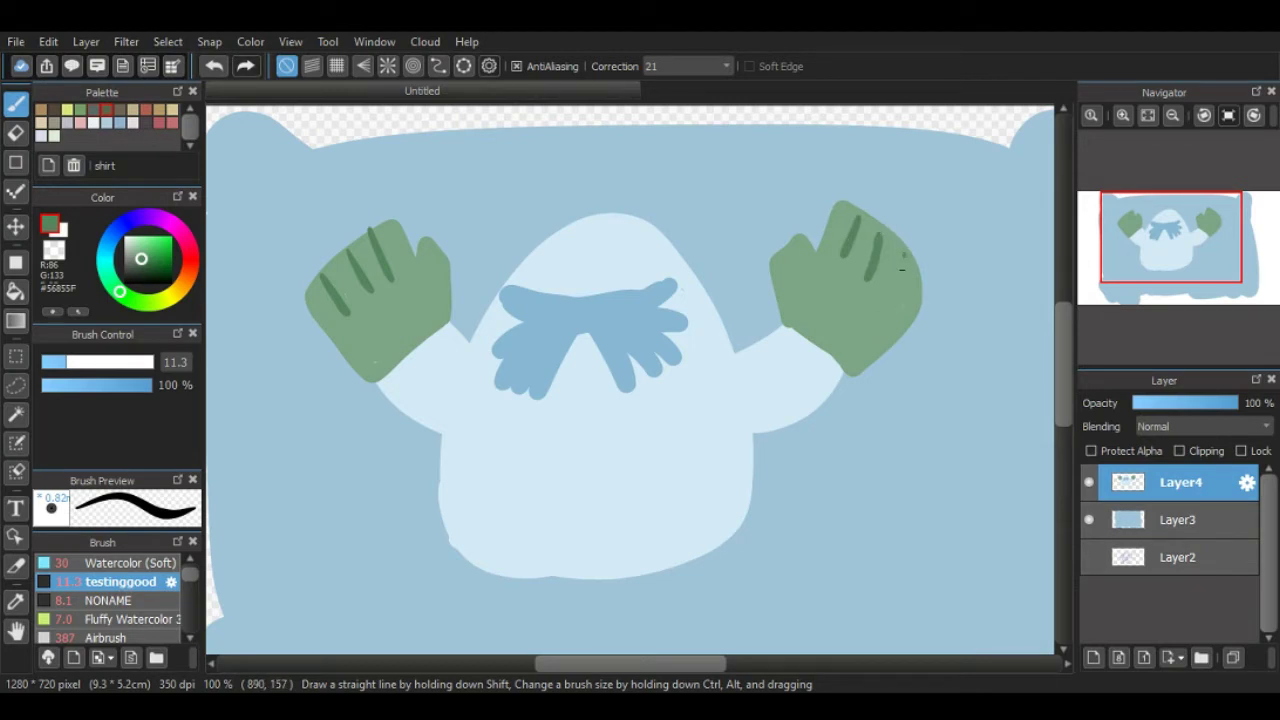
# Step: Darken the body colour to grey and draw an angry eye on the face
pyautogui.keyDown('alt'); pyautogui.click(549, 287); pyautogui.keyUp('alt')
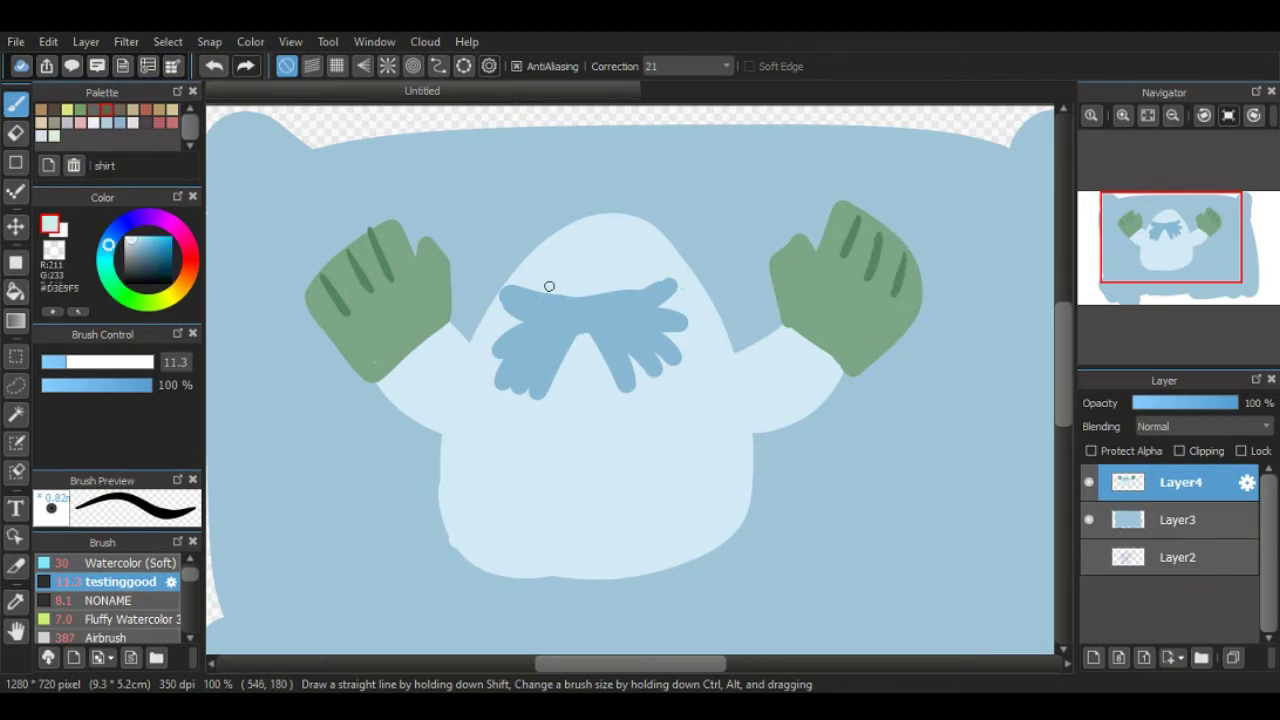
pyautogui.moveTo(130, 242); pyautogui.dragTo(130, 254)
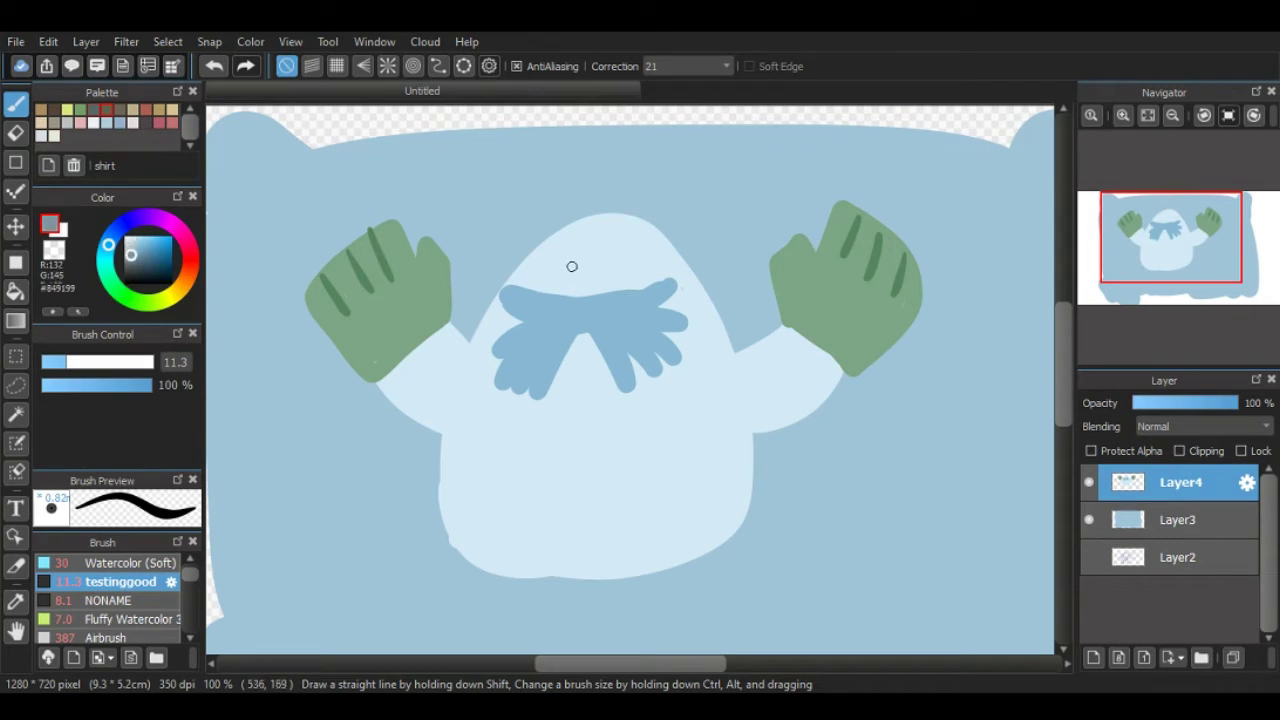
pyautogui.moveTo(572, 266)
pyautogui.mouseDown()
pyautogui.moveTo(518, 250)
pyautogui.moveTo(607, 278)
pyautogui.mouseUp()
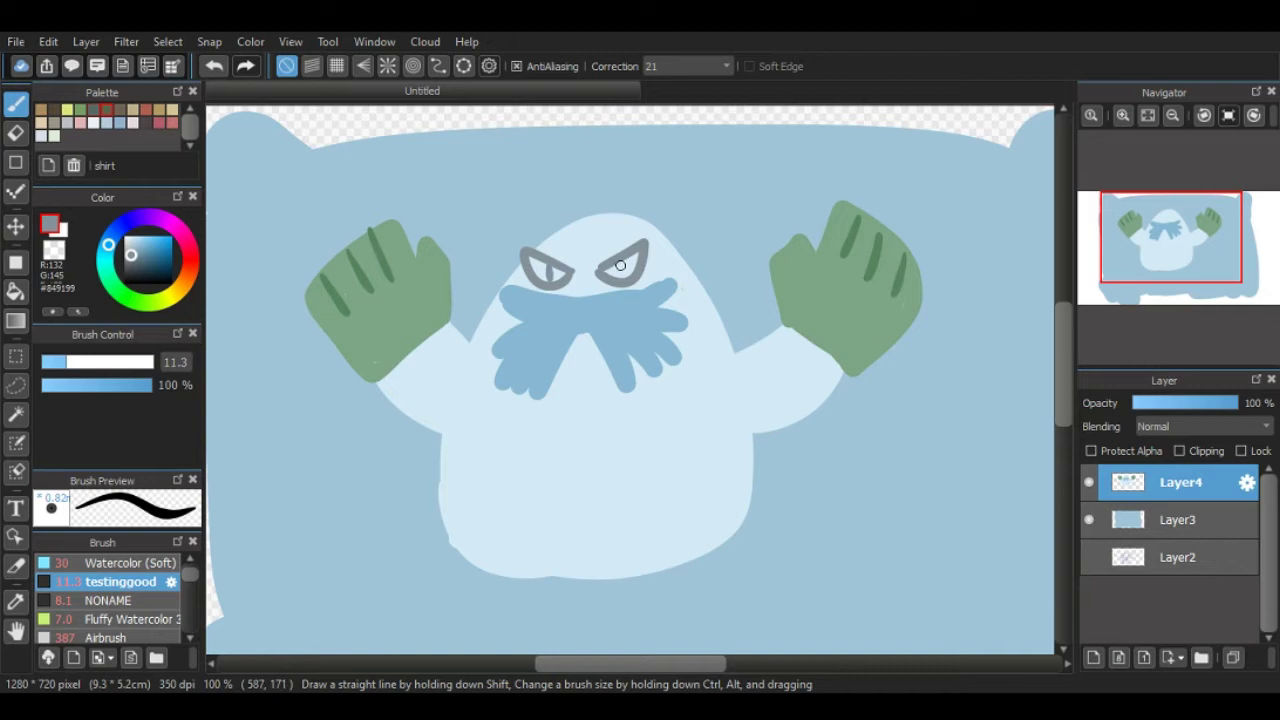
# Step: Draw a spiky light-blue crest and pointed left ear on the head, then pick grey
pyautogui.keyDown('alt'); pyautogui.click(604, 235); pyautogui.keyUp('alt')
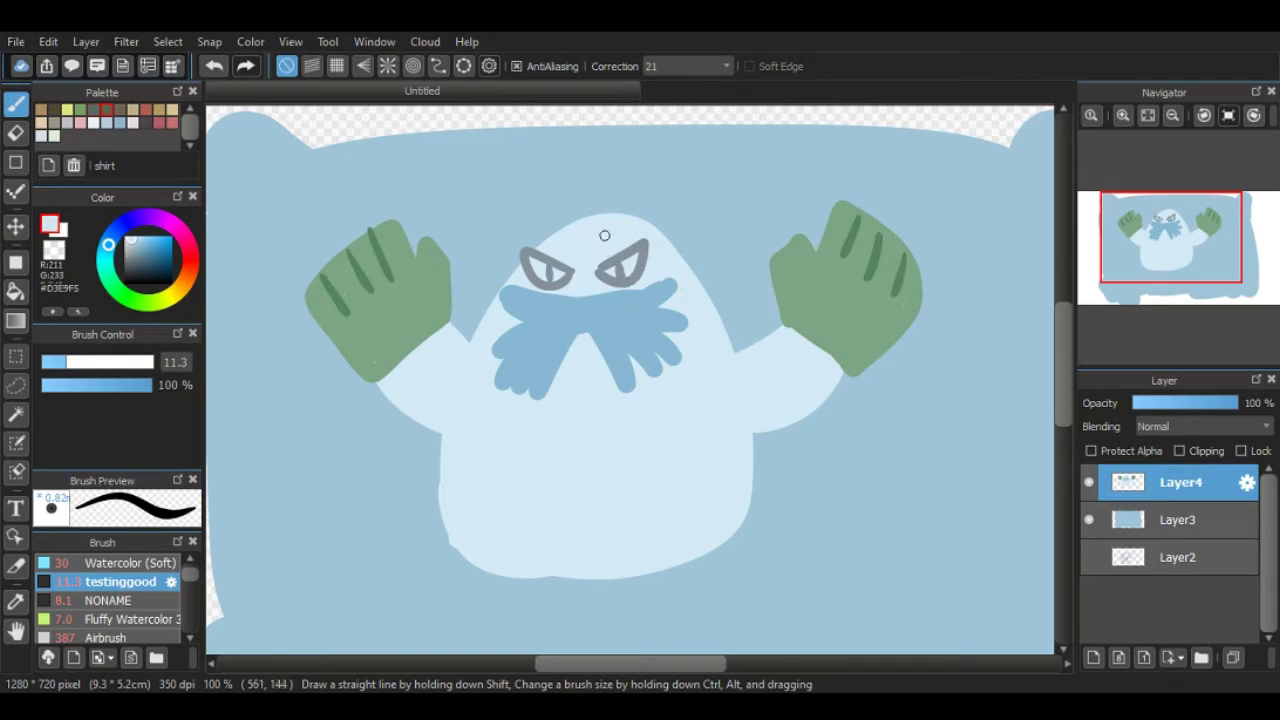
pyautogui.moveTo(634, 218)
pyautogui.mouseDown()
pyautogui.moveTo(670, 158)
pyautogui.moveTo(695, 205)
pyautogui.moveTo(662, 232)
pyautogui.moveTo(667, 215)
pyautogui.mouseUp()
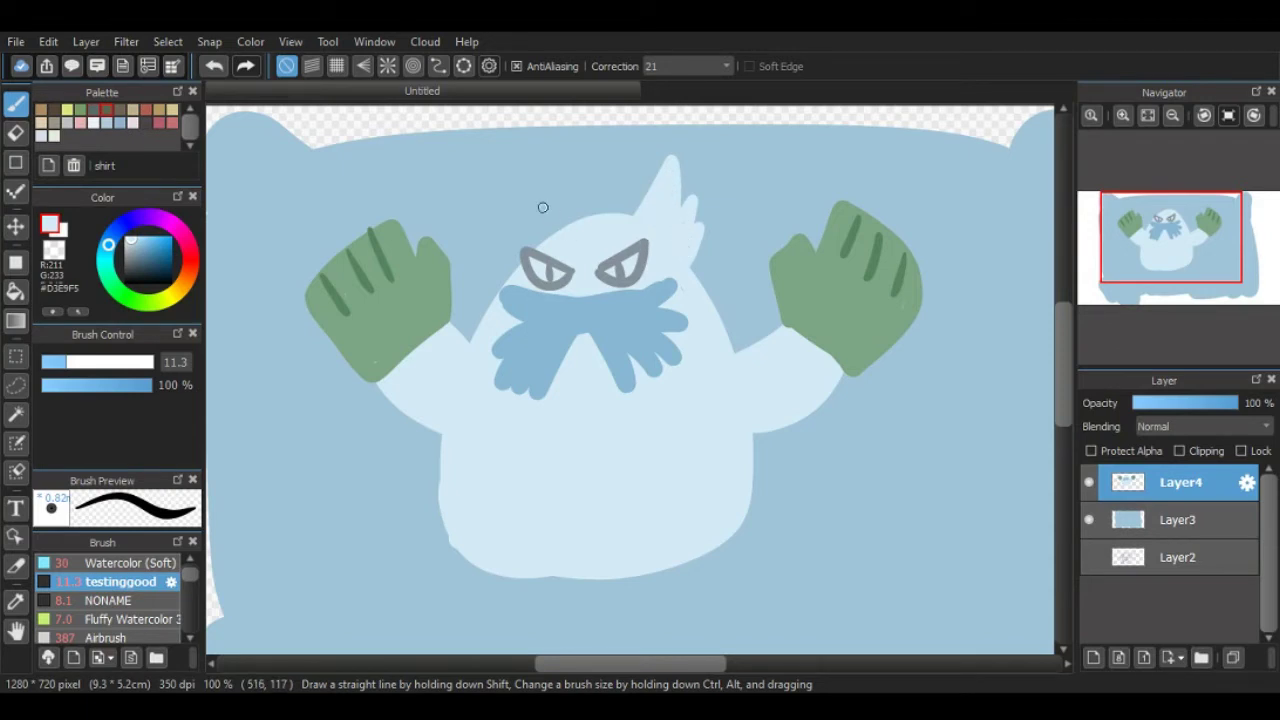
pyautogui.moveTo(565, 219); pyautogui.dragTo(527, 252)
pyautogui.keyDown('alt'); pyautogui.click(527, 252); pyautogui.keyUp('alt')
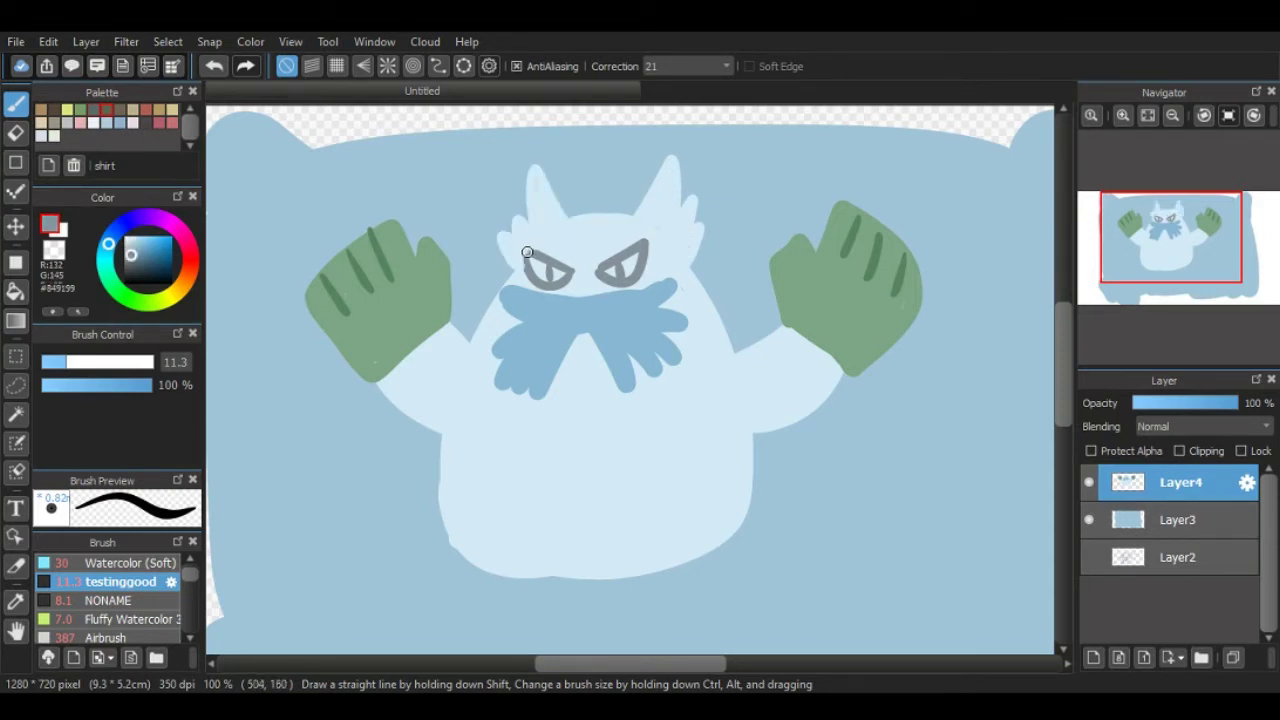
pyautogui.keyDown('alt'); pyautogui.click(571, 376); pyautogui.keyUp('alt')
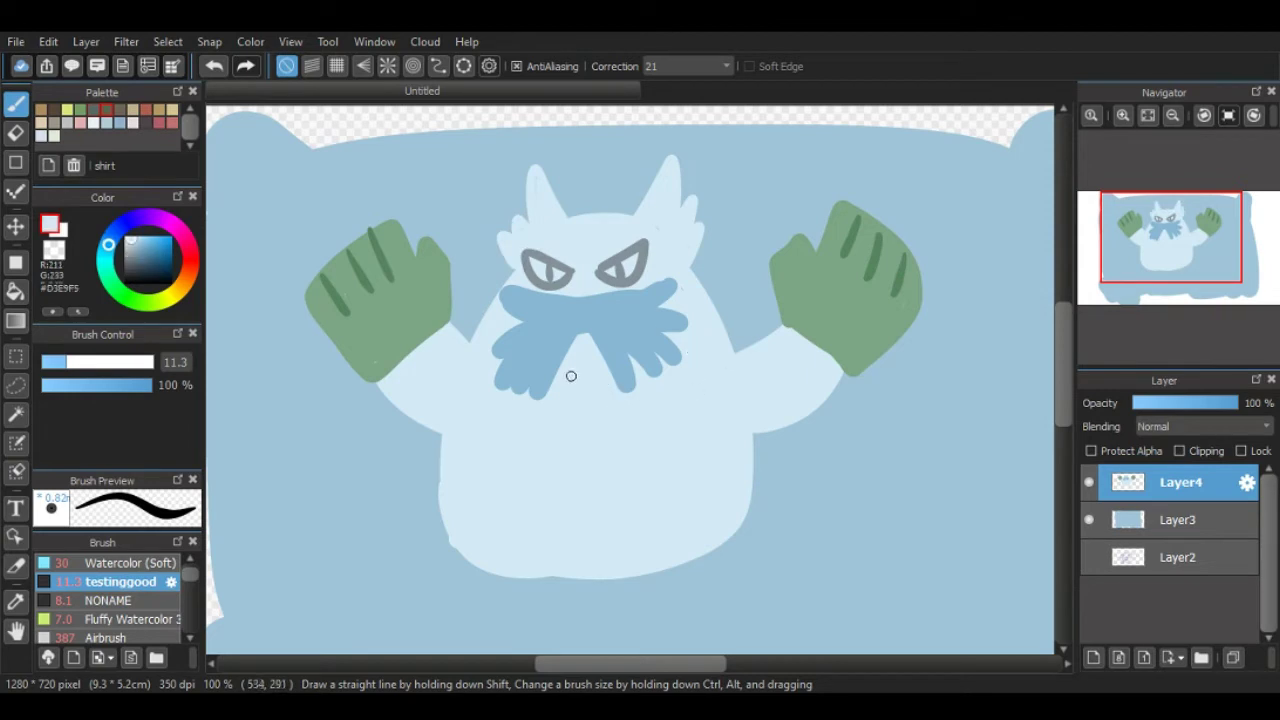
pyautogui.keyDown('alt'); pyautogui.click(620, 280); pyautogui.keyUp('alt')
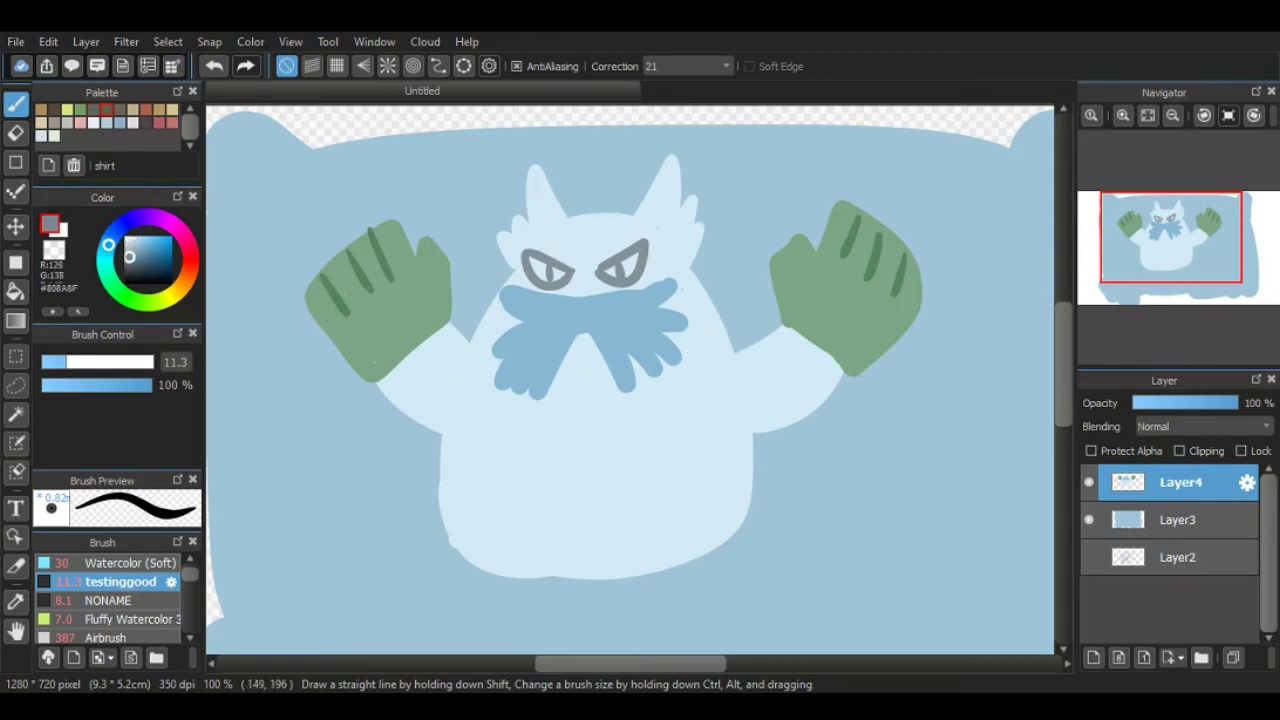
# Step: Mix a darker greenish grey and paint two oval feet at brush size 22
pyautogui.press('[')
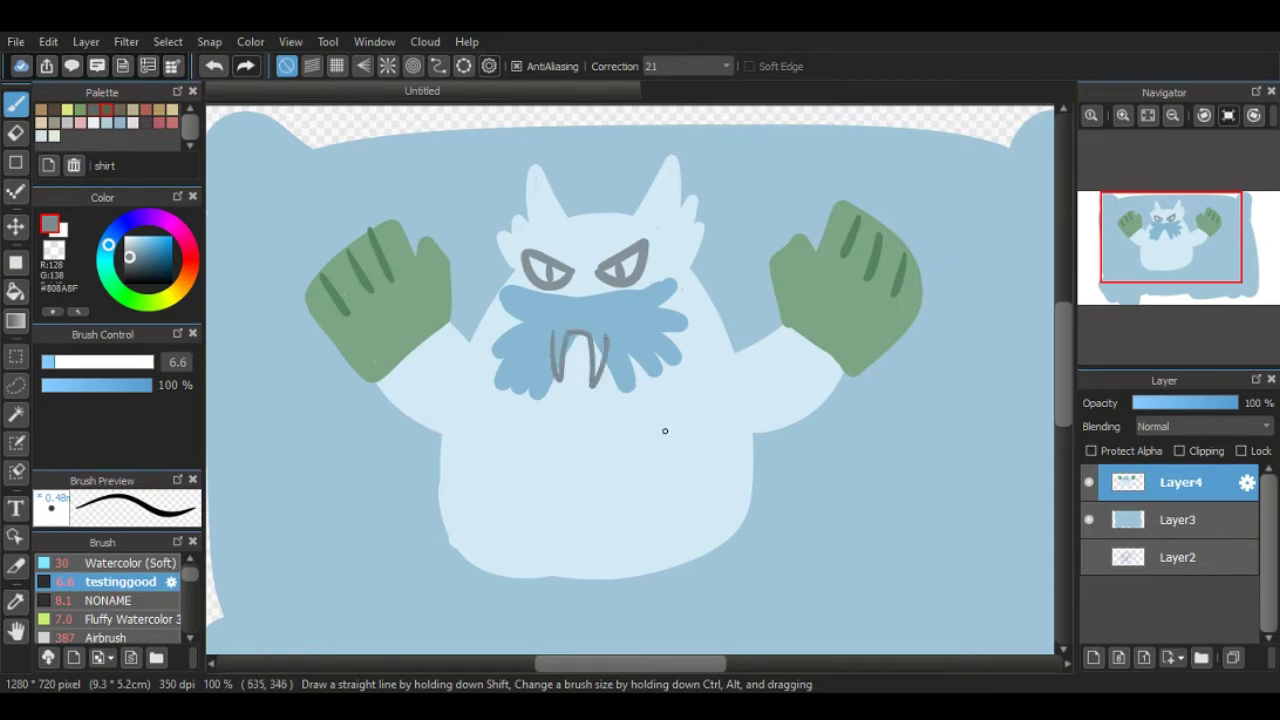
pyautogui.keyDown('alt'); pyautogui.click(602, 430); pyautogui.keyUp('alt')
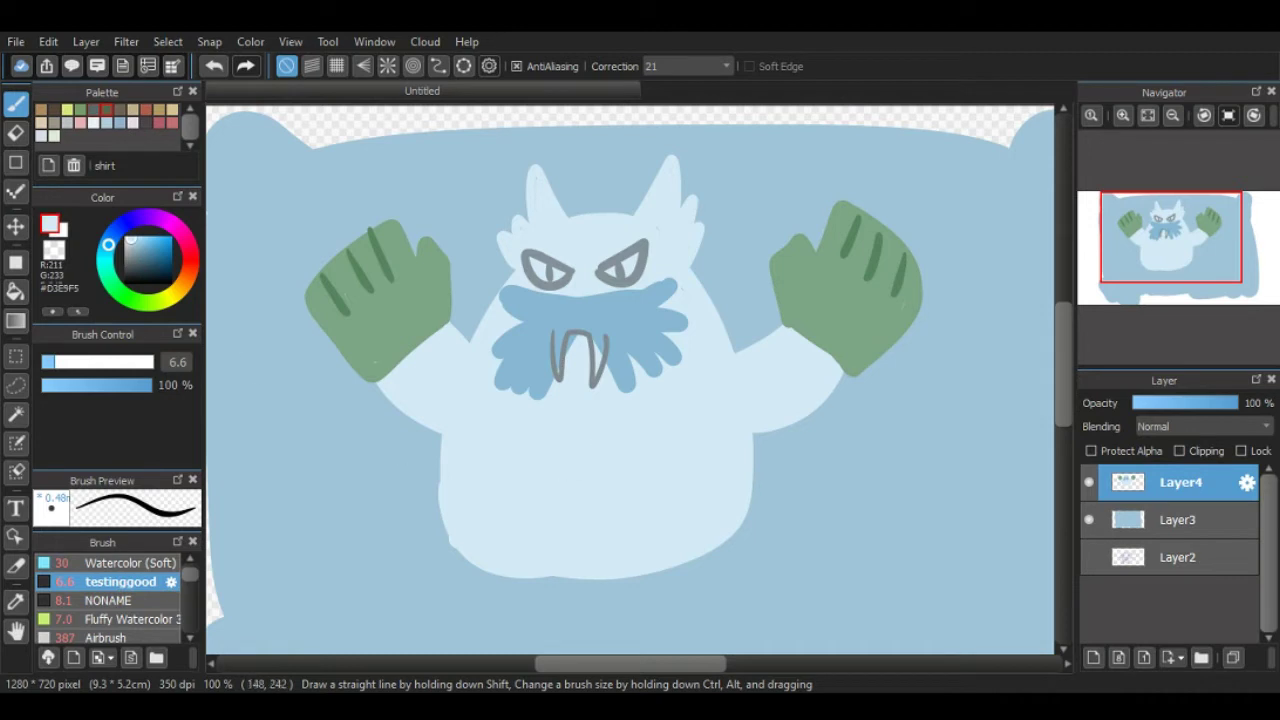
pyautogui.keyDown('alt'); pyautogui.click(556, 360); pyautogui.keyUp('alt')
pyautogui.click(136, 300)
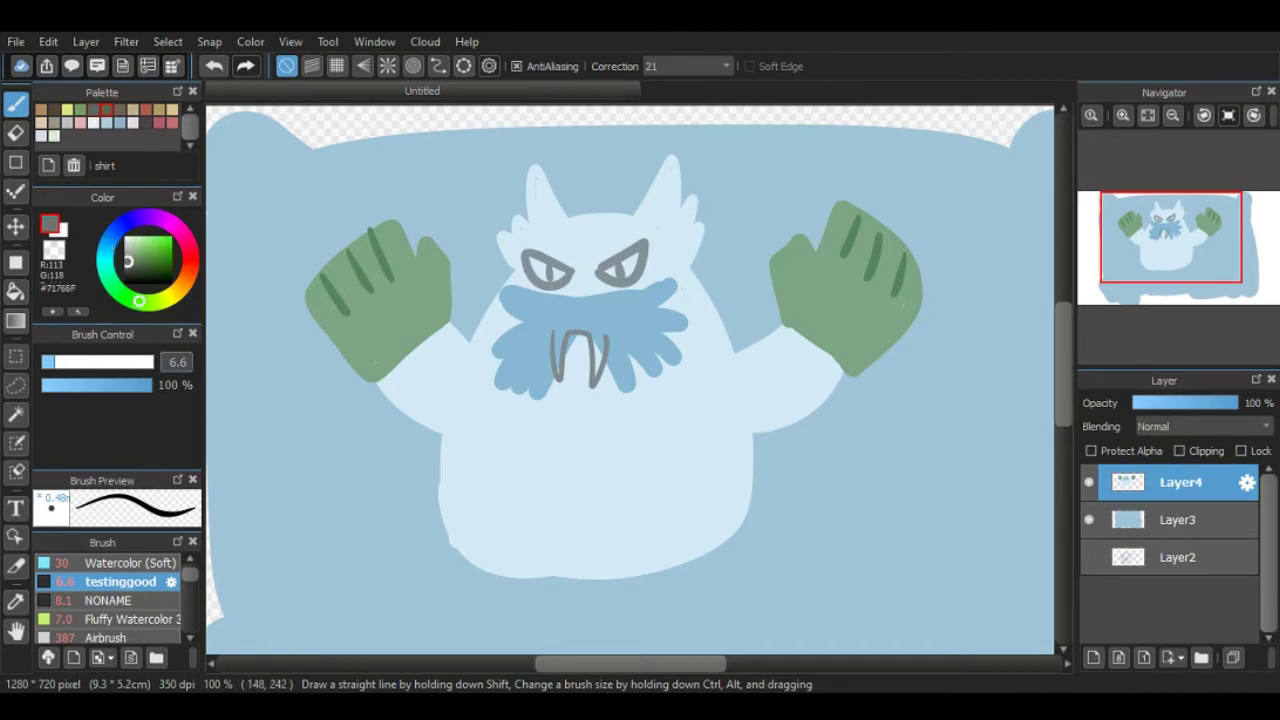
pyautogui.moveTo(628, 378); pyautogui.dragTo(644, 378)
pyautogui.moveTo(532, 578)
pyautogui.mouseDown()
pyautogui.moveTo(400, 606)
pyautogui.moveTo(519, 601)
pyautogui.moveTo(534, 588)
pyautogui.moveTo(423, 594)
pyautogui.mouseUp()
pyautogui.moveTo(654, 583)
pyautogui.mouseDown()
pyautogui.moveTo(665, 570)
pyautogui.moveTo(790, 586)
pyautogui.moveTo(655, 600)
pyautogui.moveTo(739, 589)
pyautogui.mouseUp()
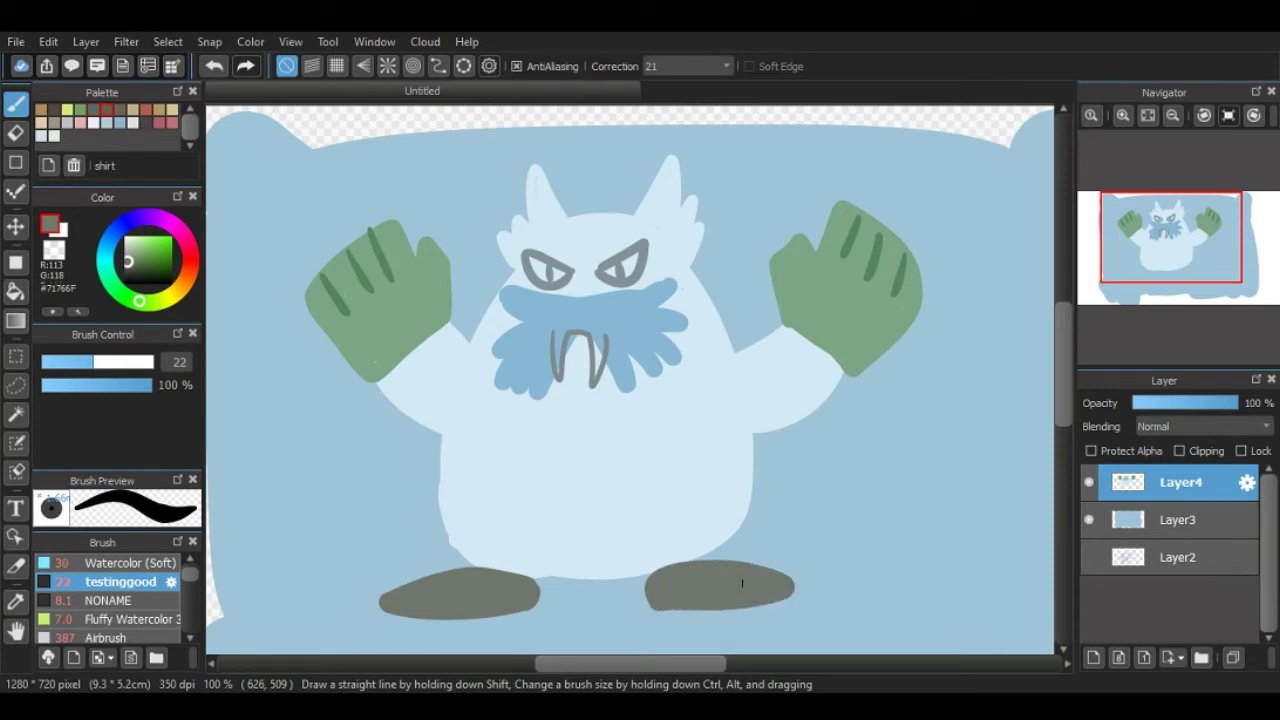
pyautogui.keyDown('alt'); pyautogui.click(677, 511); pyautogui.keyUp('alt')
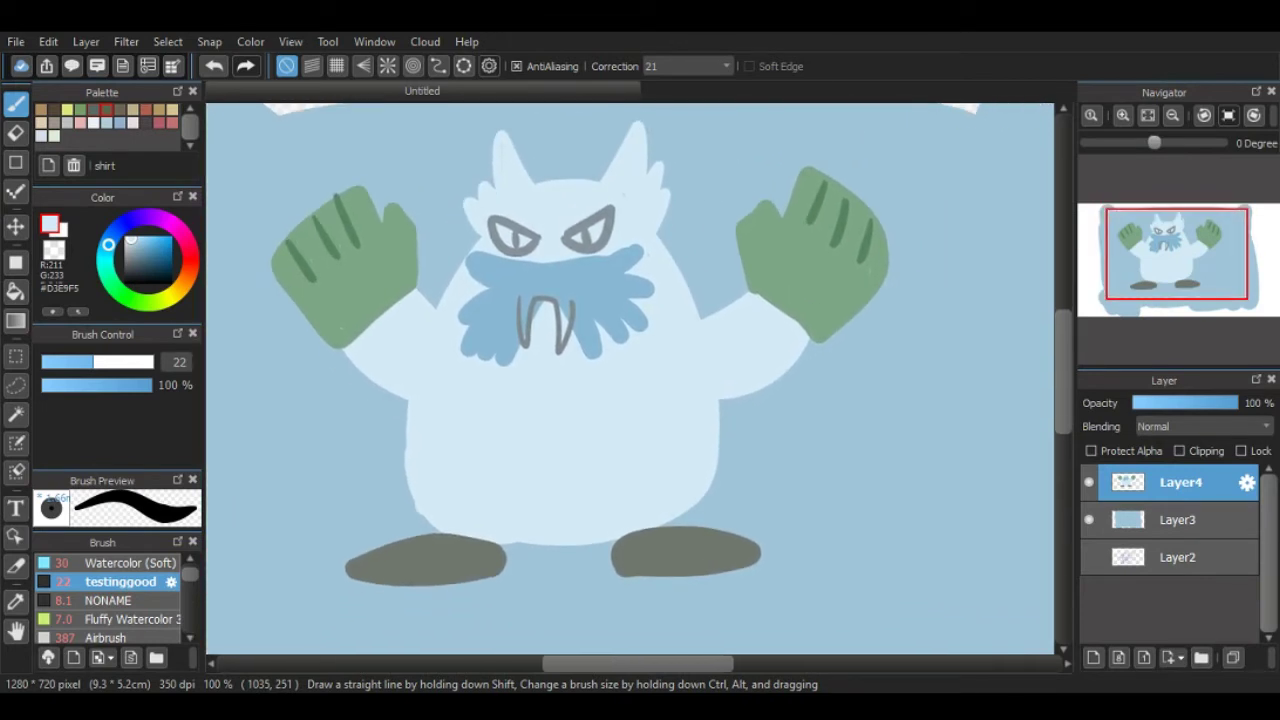
# Step: Fill both fangs with near-white at a slightly smaller brush size
pyautogui.moveTo(766, 297); pyautogui.dragTo(806, 337)
pyautogui.keyDown('alt'); pyautogui.click(474, 163); pyautogui.keyUp('alt')
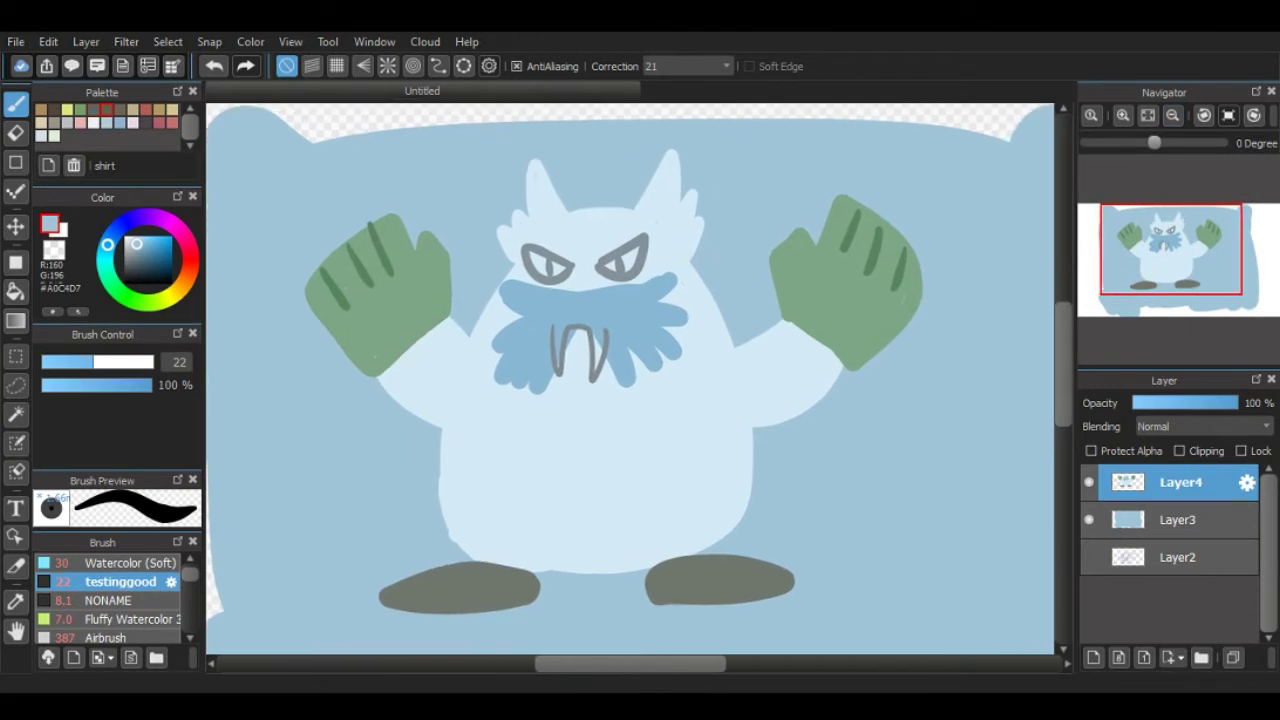
pyautogui.keyDown('alt'); pyautogui.click(544, 446); pyautogui.keyUp('alt')
pyautogui.click(128, 237)
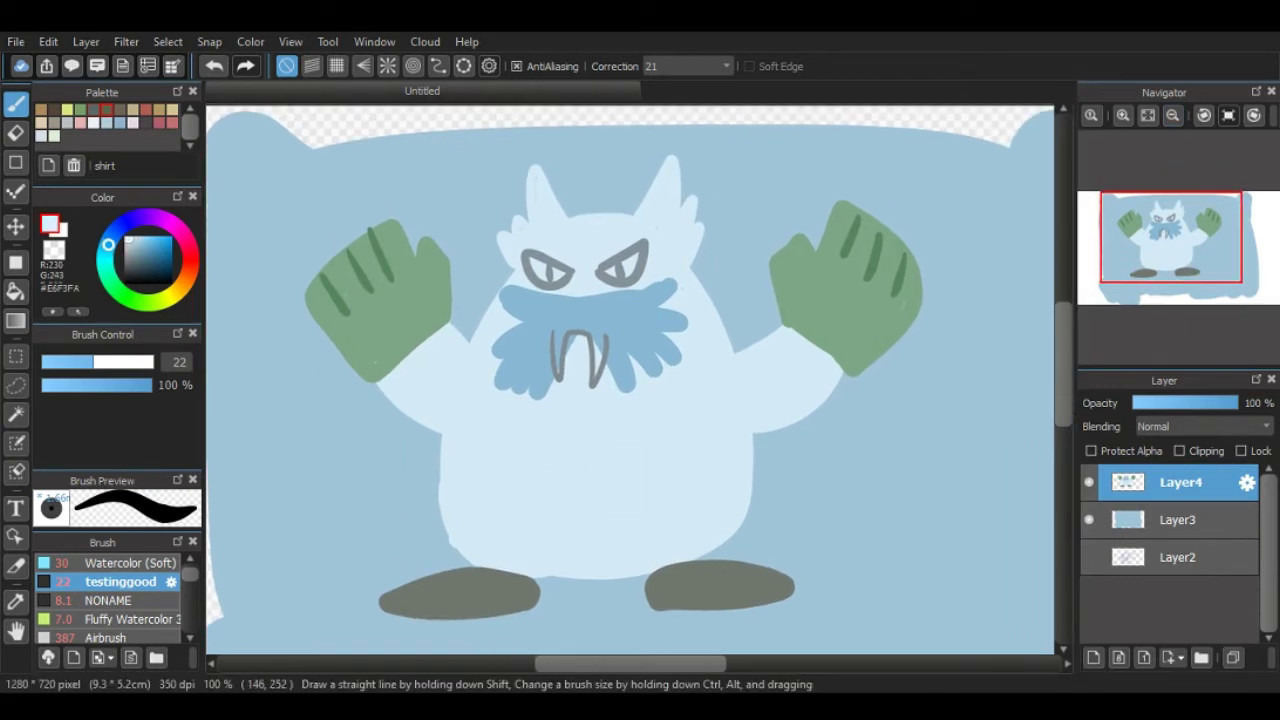
pyautogui.press('[')
pyautogui.moveTo(558, 326)
pyautogui.mouseDown()
pyautogui.moveTo(560, 366)
pyautogui.moveTo(598, 376)
pyautogui.mouseUp()
pyautogui.hotkey('ctrl', 'z')
pyautogui.hotkey('ctrl', 'z')
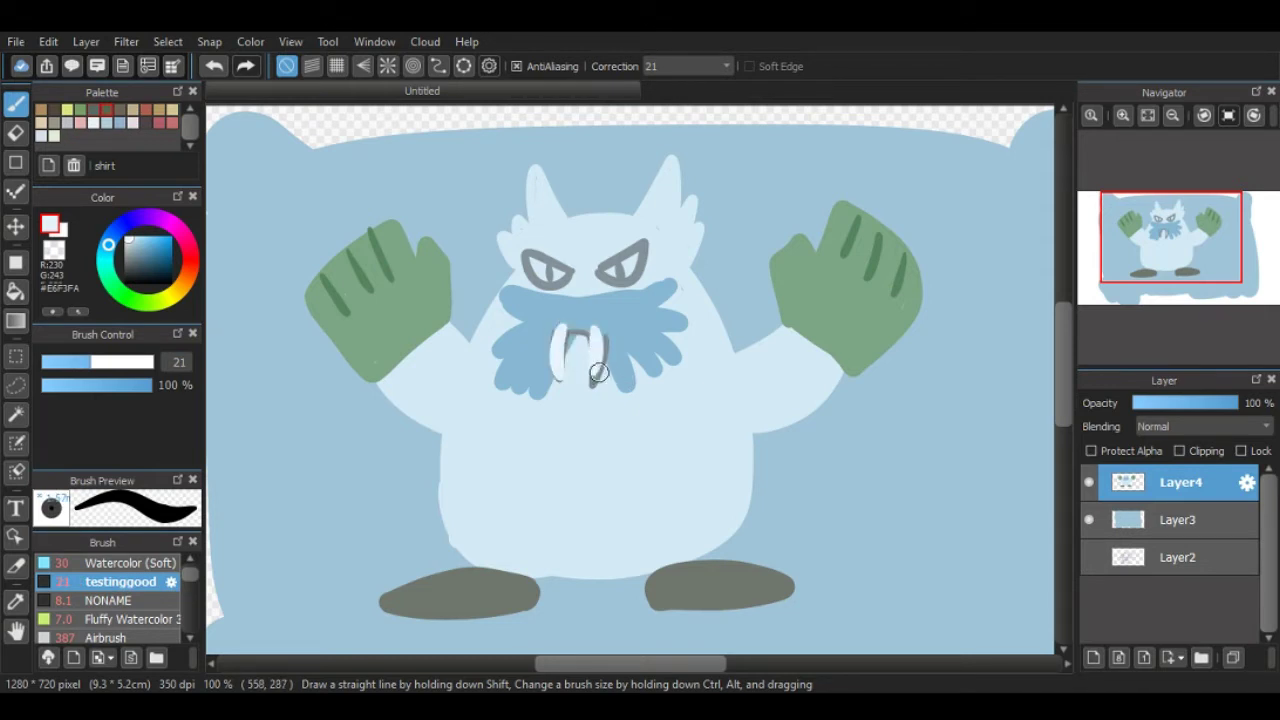
# Step: Sample the hand green and paint ragged loincloth flaps across the belly
pyautogui.hotkey('ctrl', 'z')
pyautogui.moveTo(596, 327); pyautogui.dragTo(598, 380)
pyautogui.keyDown('alt'); pyautogui.click(628, 450); pyautogui.keyUp('alt')
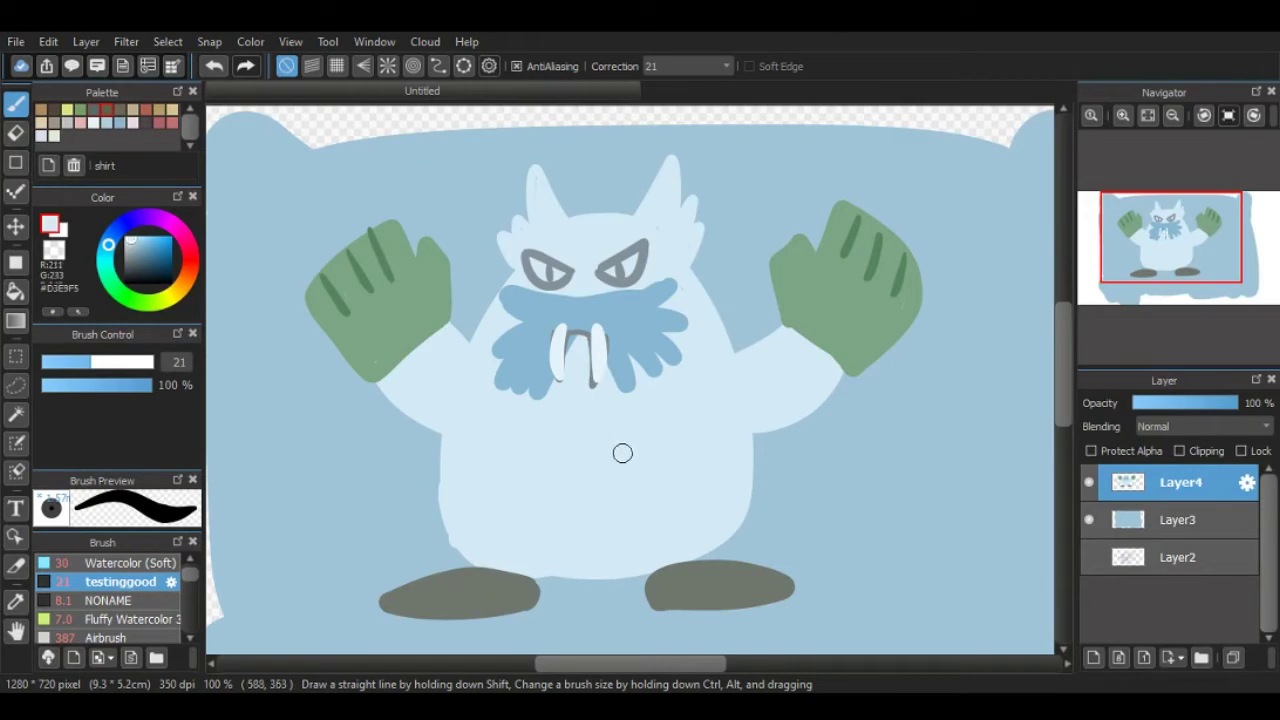
pyautogui.keyDown('alt'); pyautogui.click(385, 307); pyautogui.keyUp('alt')
pyautogui.moveTo(491, 420)
pyautogui.mouseDown()
pyautogui.moveTo(540, 440)
pyautogui.moveTo(500, 395)
pyautogui.moveTo(516, 430)
pyautogui.mouseUp()
pyautogui.hotkey('ctrl', 'z')
pyautogui.hotkey('ctrl', 'z')
pyautogui.hotkey('ctrl', 'z')
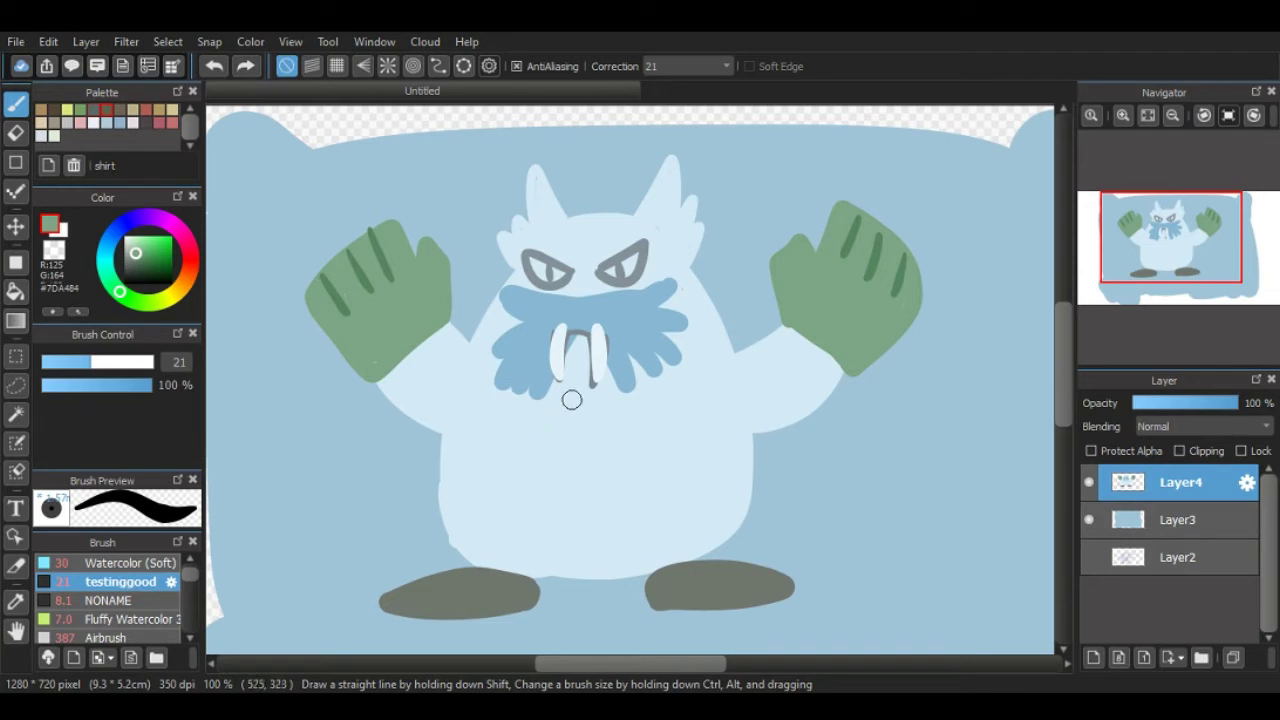
pyautogui.moveTo(563, 400)
pyautogui.mouseDown()
pyautogui.moveTo(458, 406)
pyautogui.moveTo(470, 432)
pyautogui.moveTo(460, 452)
pyautogui.moveTo(495, 455)
pyautogui.moveTo(512, 475)
pyautogui.moveTo(532, 422)
pyautogui.moveTo(486, 420)
pyautogui.mouseUp()
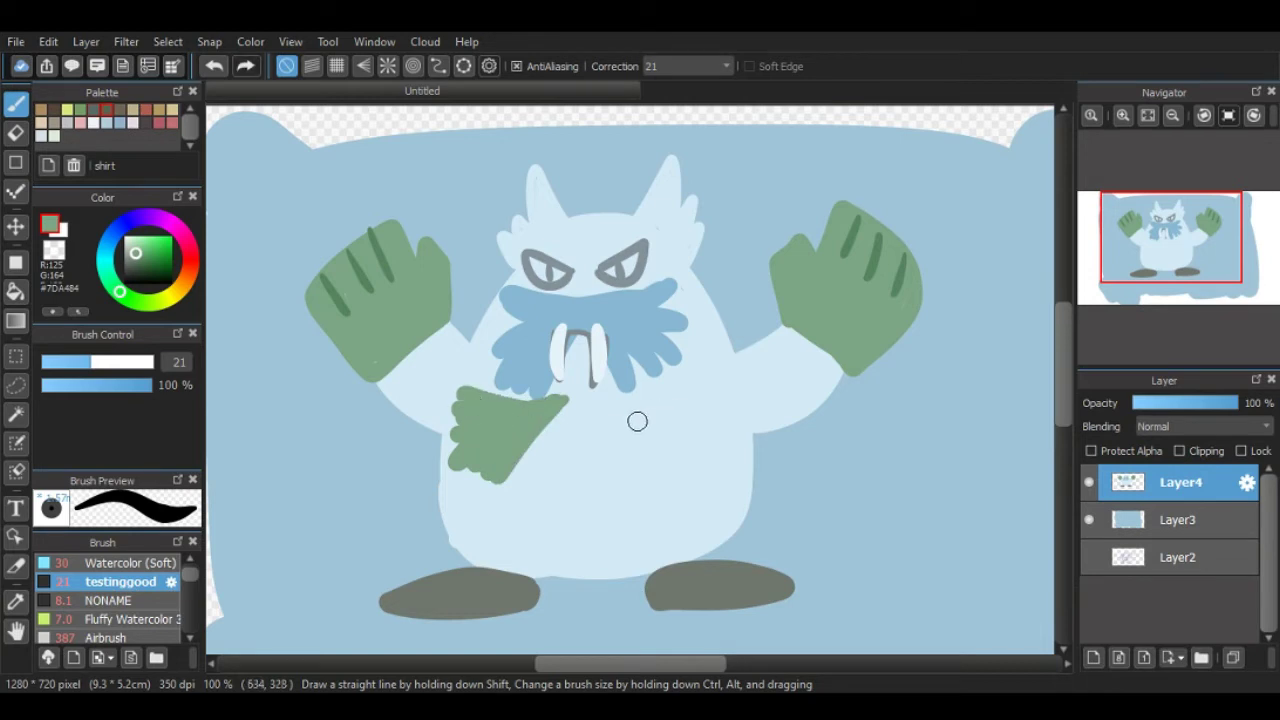
pyautogui.moveTo(609, 405)
pyautogui.mouseDown()
pyautogui.moveTo(662, 450)
pyautogui.moveTo(688, 430)
pyautogui.moveTo(648, 464)
pyautogui.moveTo(602, 412)
pyautogui.moveTo(537, 414)
pyautogui.moveTo(627, 404)
pyautogui.mouseUp()
pyautogui.hotkey('ctrl', 'z')
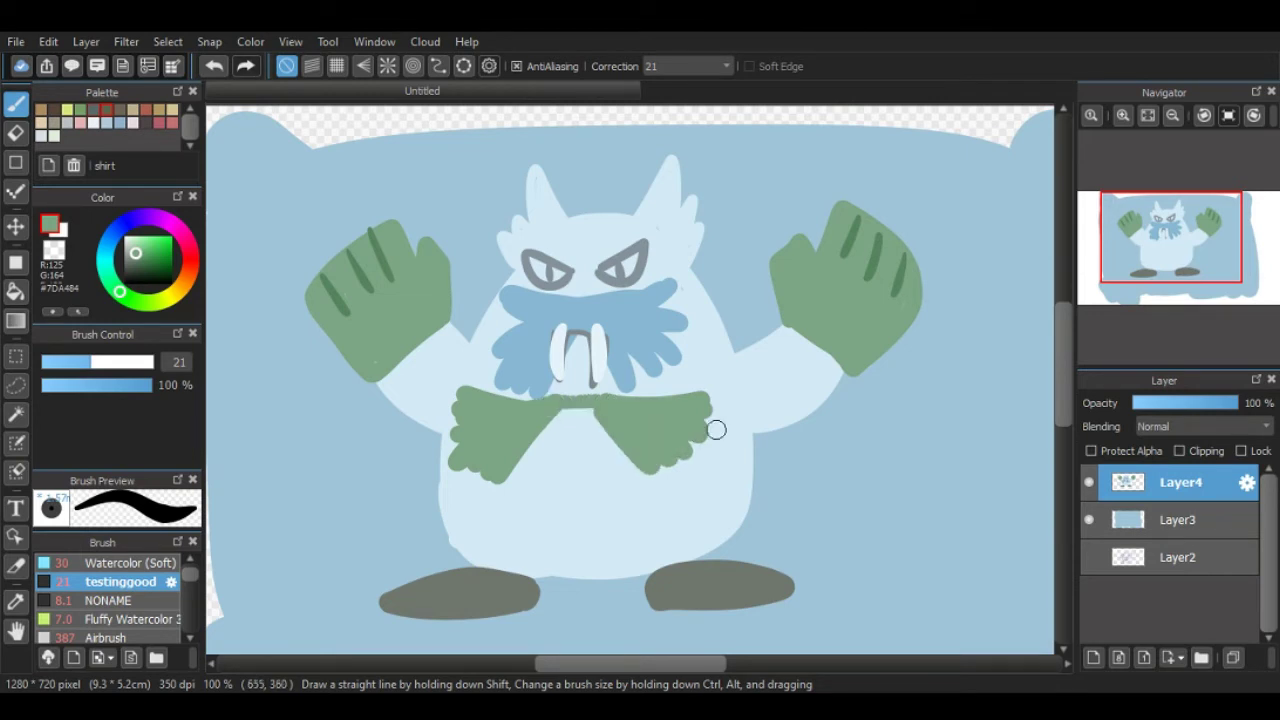
pyautogui.moveTo(708, 424); pyautogui.dragTo(754, 434)
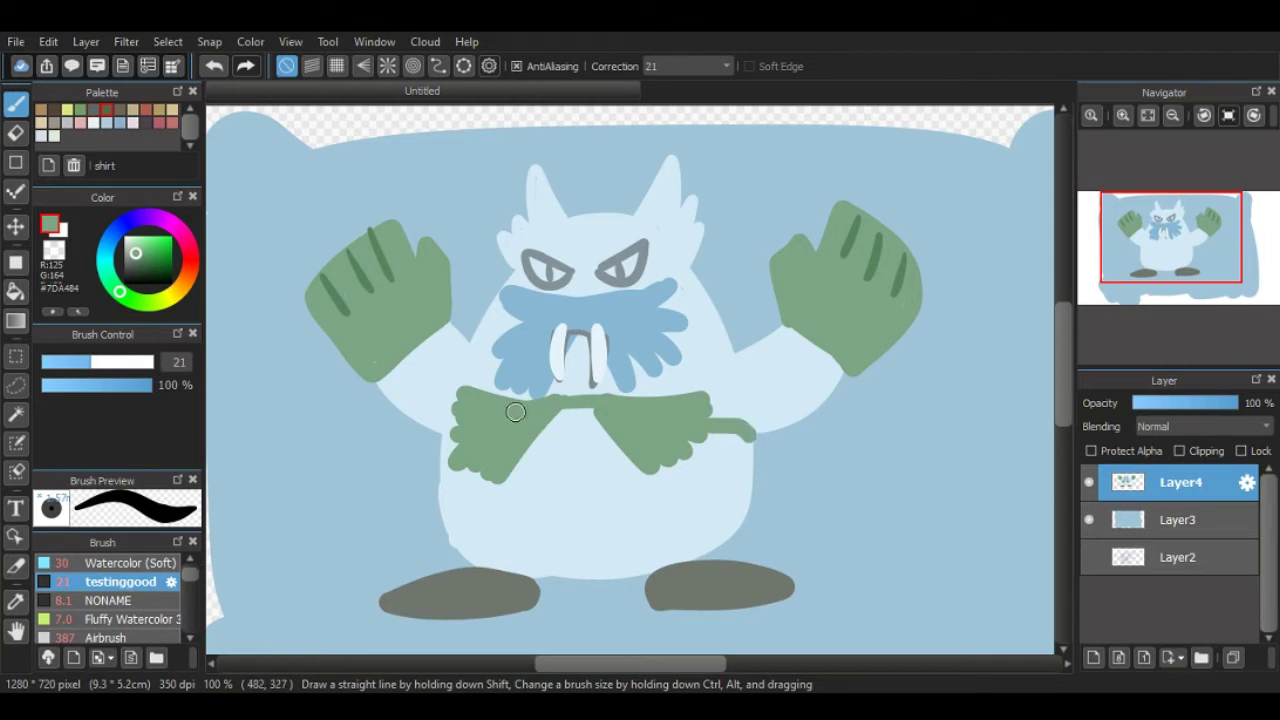
# Step: Paint a grey belt bar through the green band, capping both ends, and tidy with green
pyautogui.moveTo(456, 428); pyautogui.dragTo(433, 432)
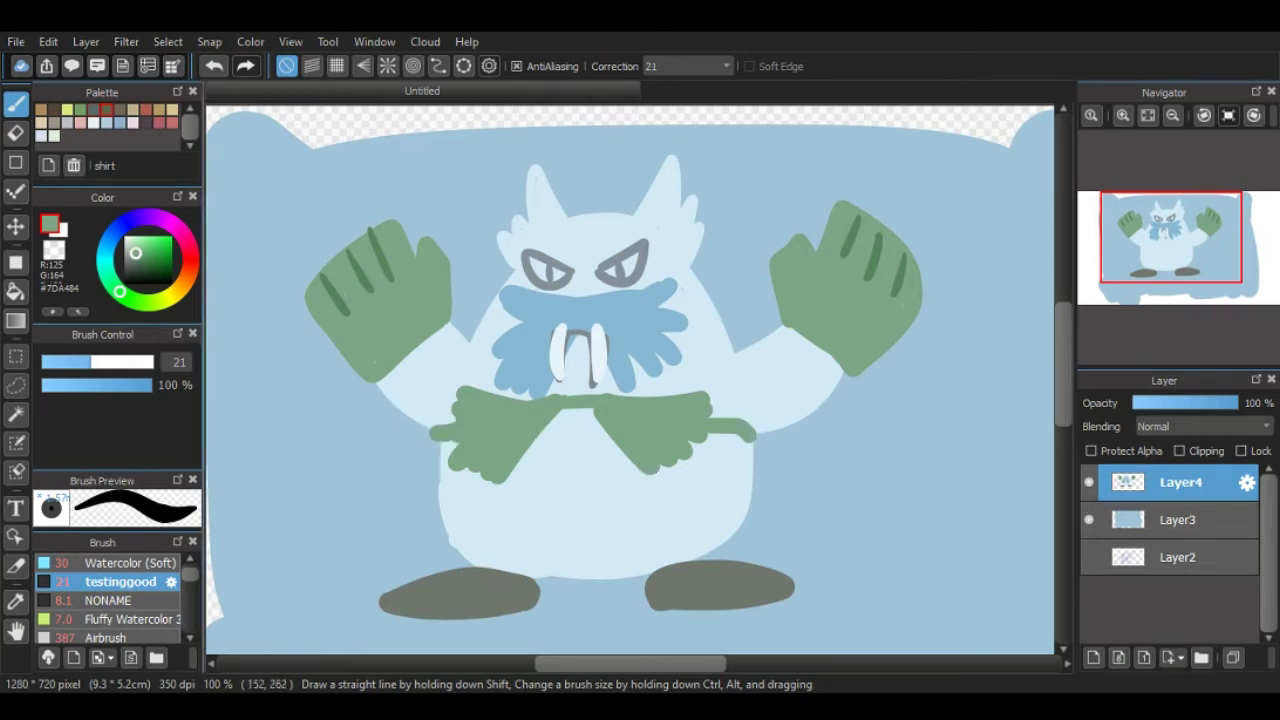
pyautogui.keyDown('alt'); pyautogui.click(545, 590); pyautogui.keyUp('alt')
pyautogui.moveTo(737, 432)
pyautogui.mouseDown()
pyautogui.moveTo(712, 426)
pyautogui.moveTo(753, 432)
pyautogui.mouseUp()
pyautogui.moveTo(549, 404); pyautogui.dragTo(600, 404)
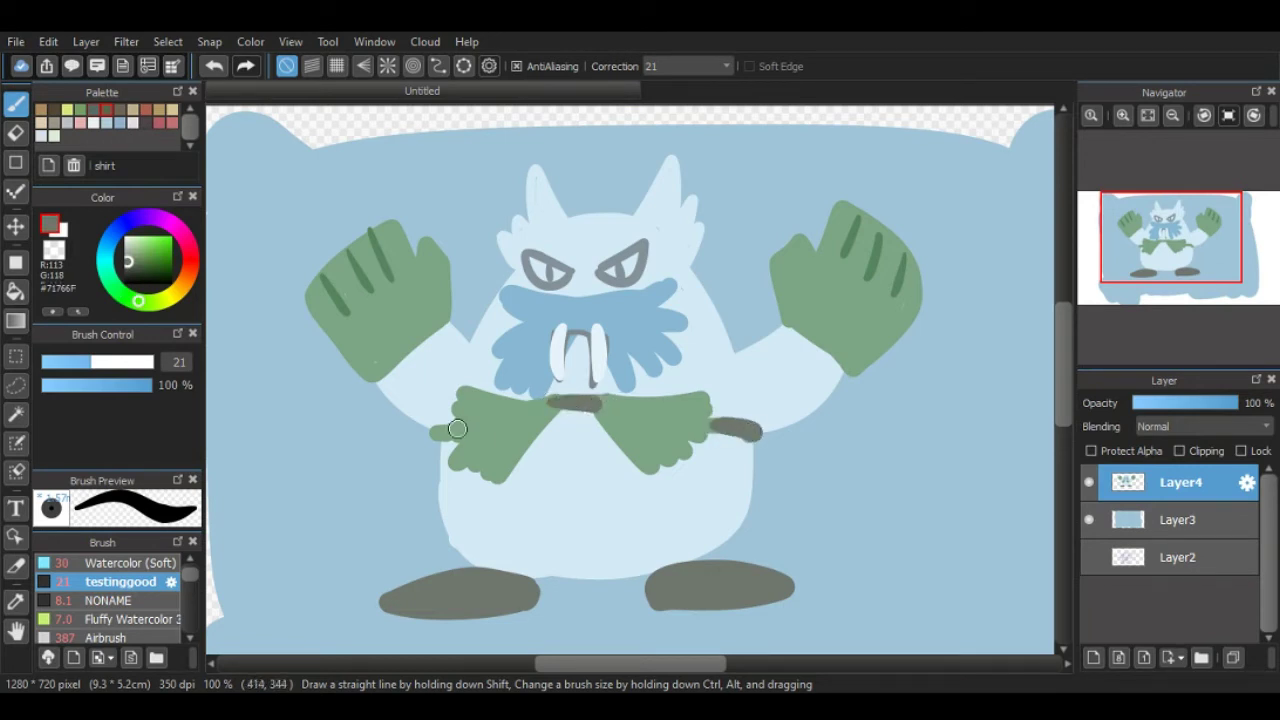
pyautogui.moveTo(447, 431); pyautogui.dragTo(432, 432)
pyautogui.keyDown('alt'); pyautogui.click(502, 432); pyautogui.keyUp('alt')
pyautogui.moveTo(537, 401)
pyautogui.mouseDown()
pyautogui.moveTo(598, 404)
pyautogui.moveTo(597, 392)
pyautogui.mouseUp()
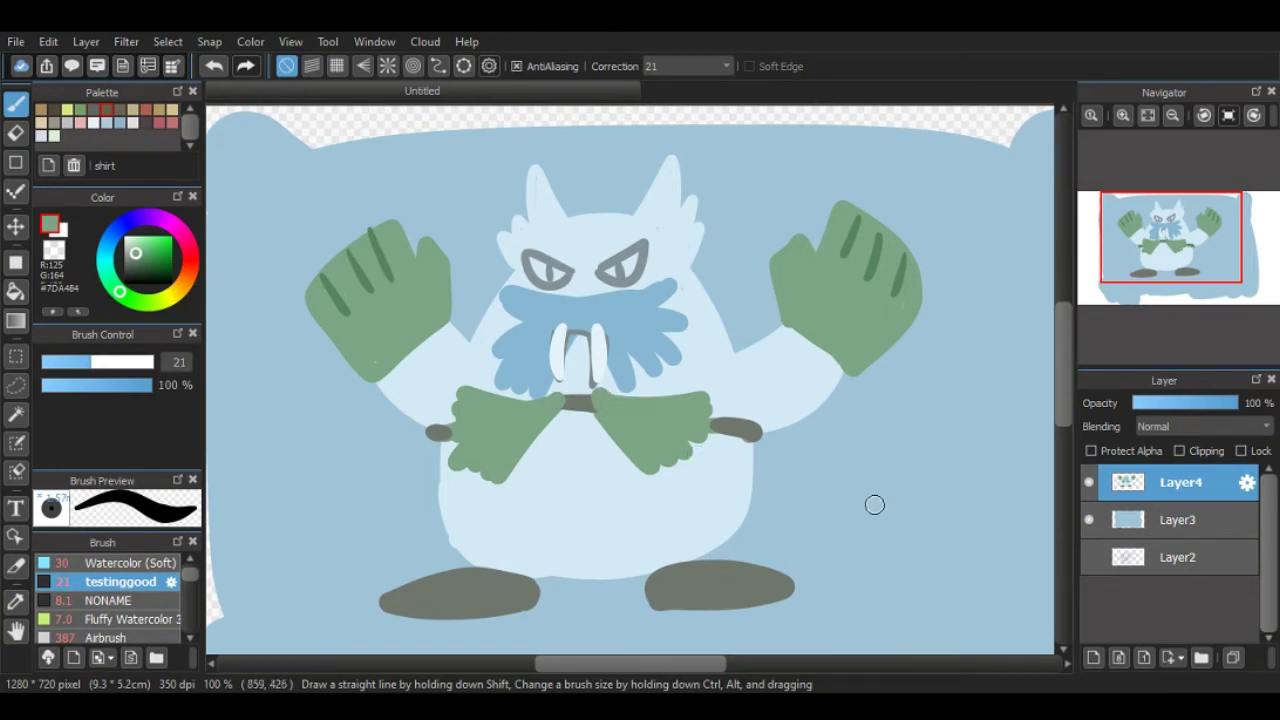
pyautogui.keyDown('alt'); pyautogui.click(490, 598); pyautogui.keyUp('alt')
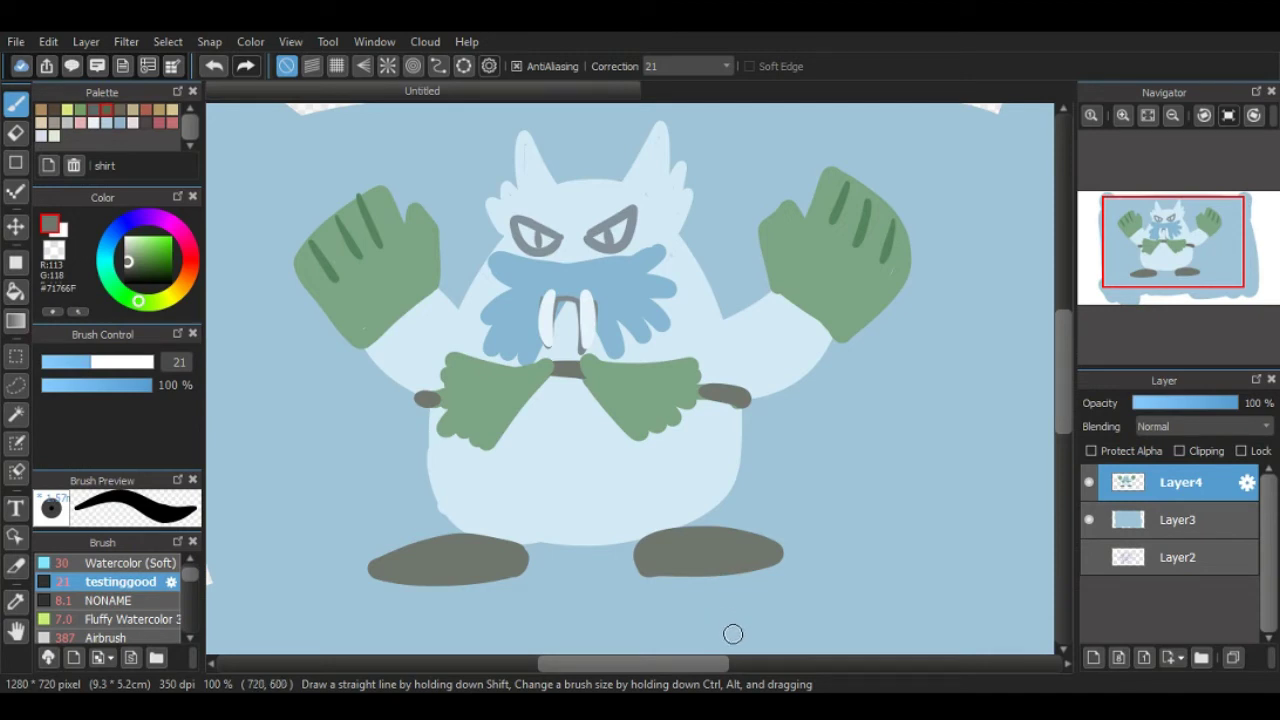
# Step: Zoom the view out and back in to review the whole painting
pyautogui.scroll(-3, 771, 580)
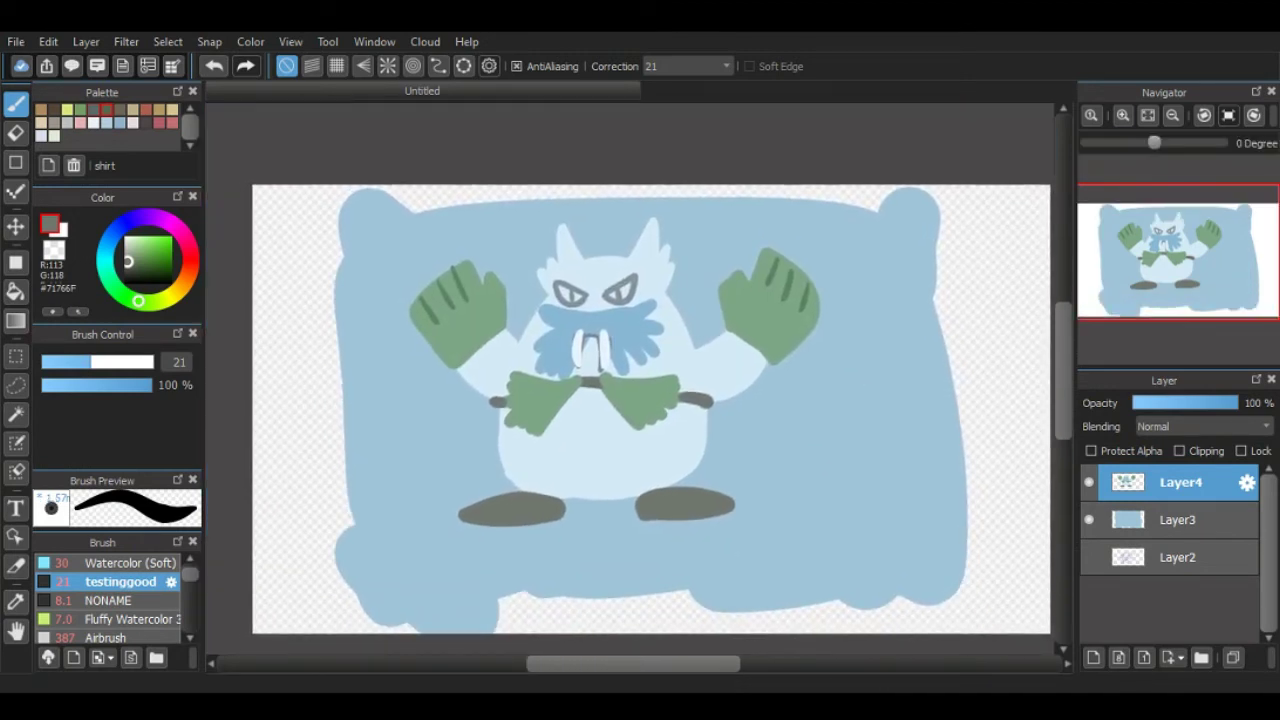
pyautogui.scroll(3, 640, 400)
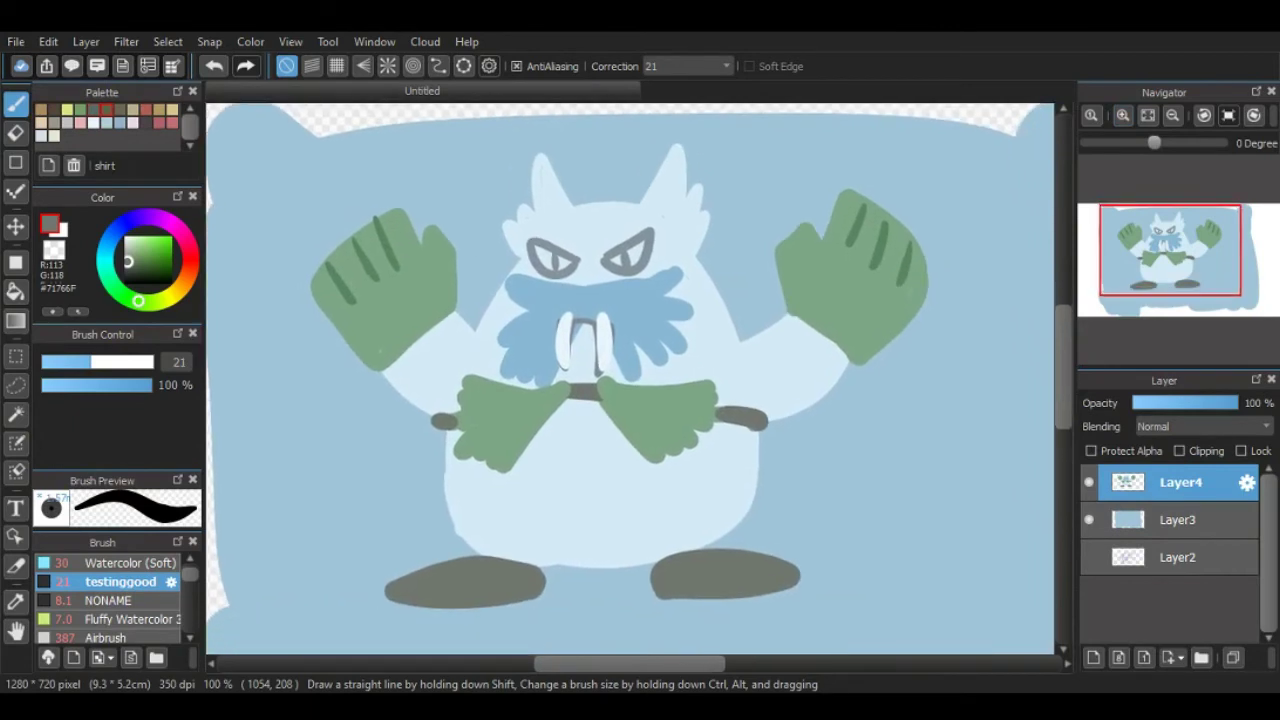
pyautogui.scroll(1, 630, 380)
pyautogui.scroll(-2, 630, 380)
pyautogui.scroll(1, 630, 380)
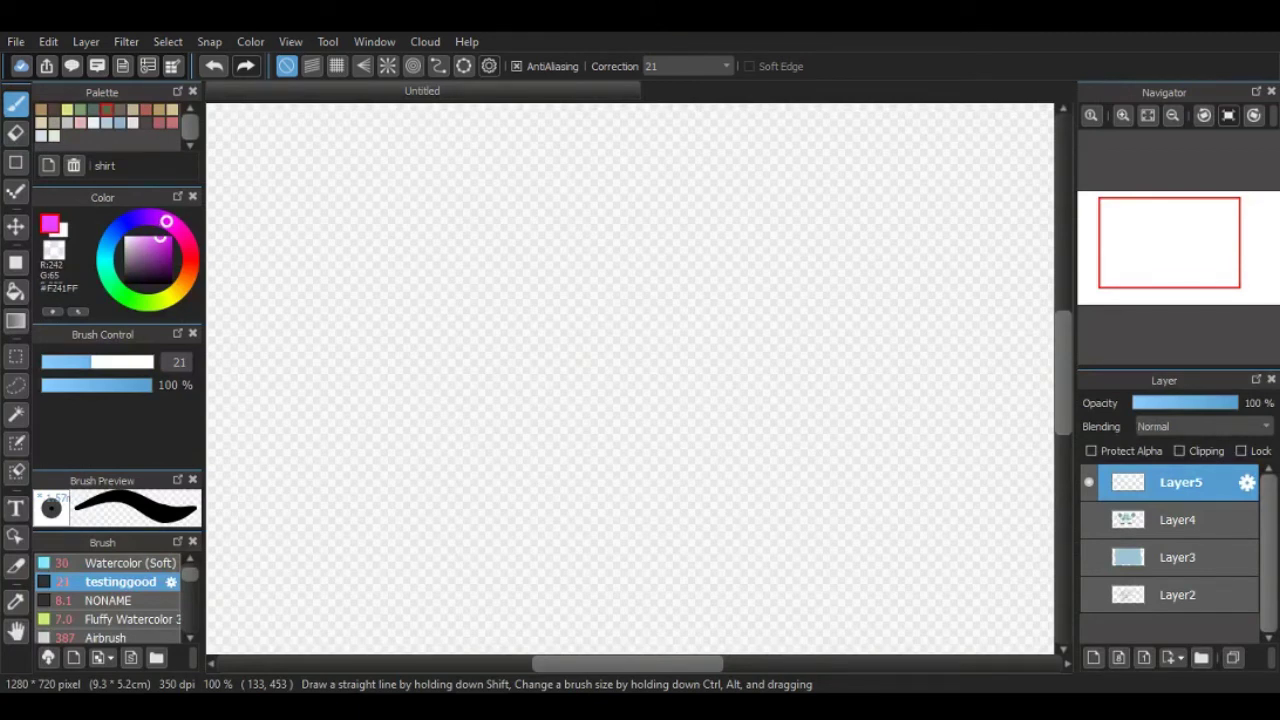
# Step: Choose light grey #B3B3B3, discard a test stroke, and re-add Layer5 at 100% zoom
pyautogui.click(126, 250)
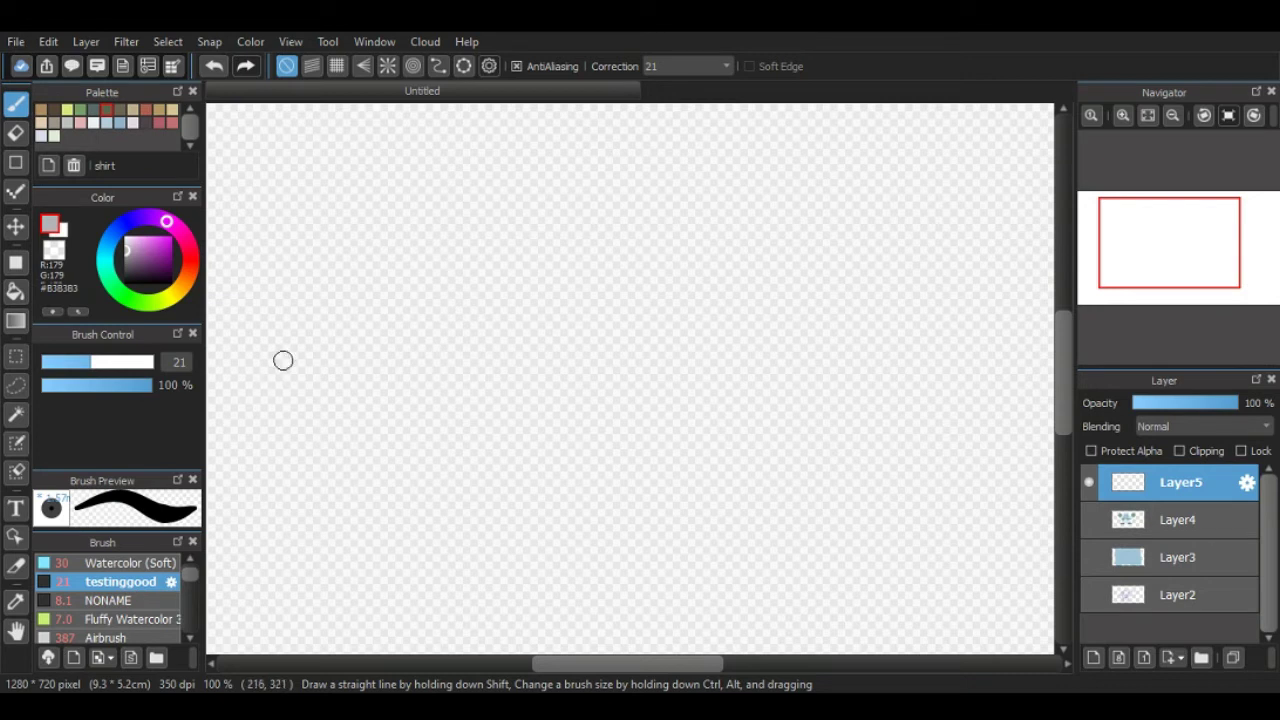
pyautogui.moveTo(424, 291)
pyautogui.mouseDown()
pyautogui.moveTo(494, 391)
pyautogui.moveTo(490, 407)
pyautogui.mouseUp()
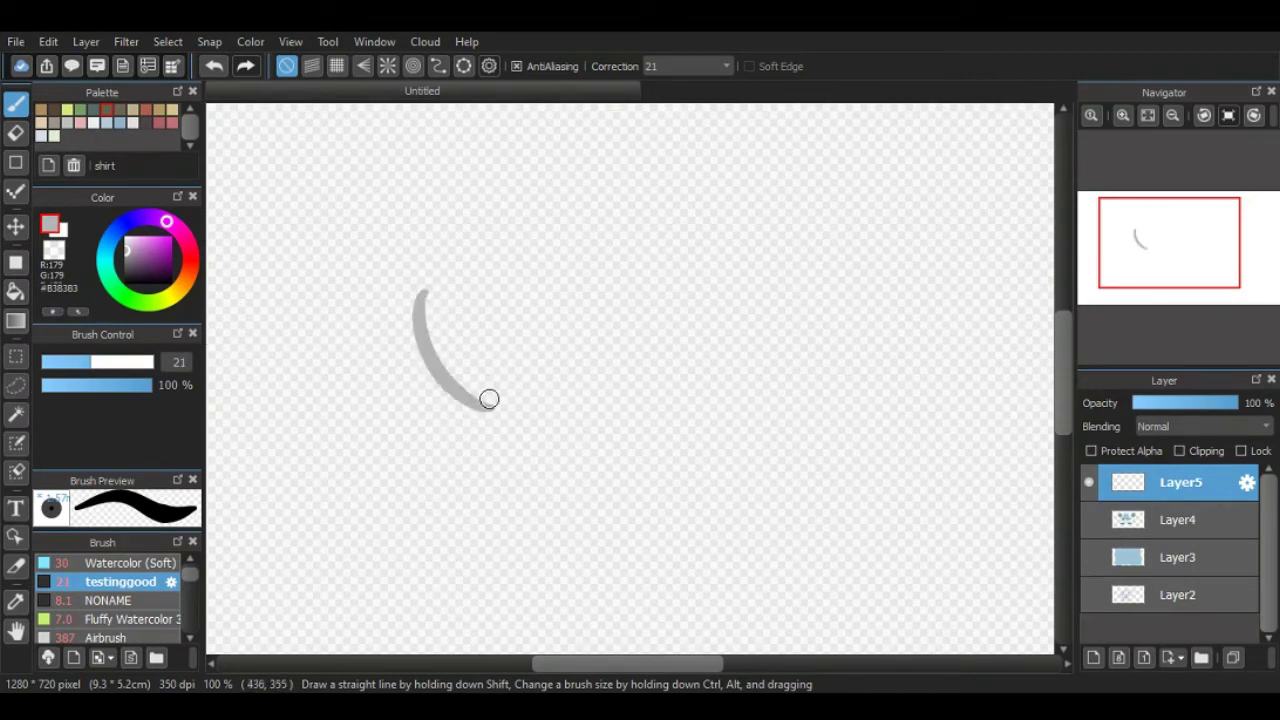
pyautogui.keyDown('alt'); pyautogui.click(487, 398); pyautogui.keyUp('alt')
pyautogui.hotkey('ctrl', 'z')
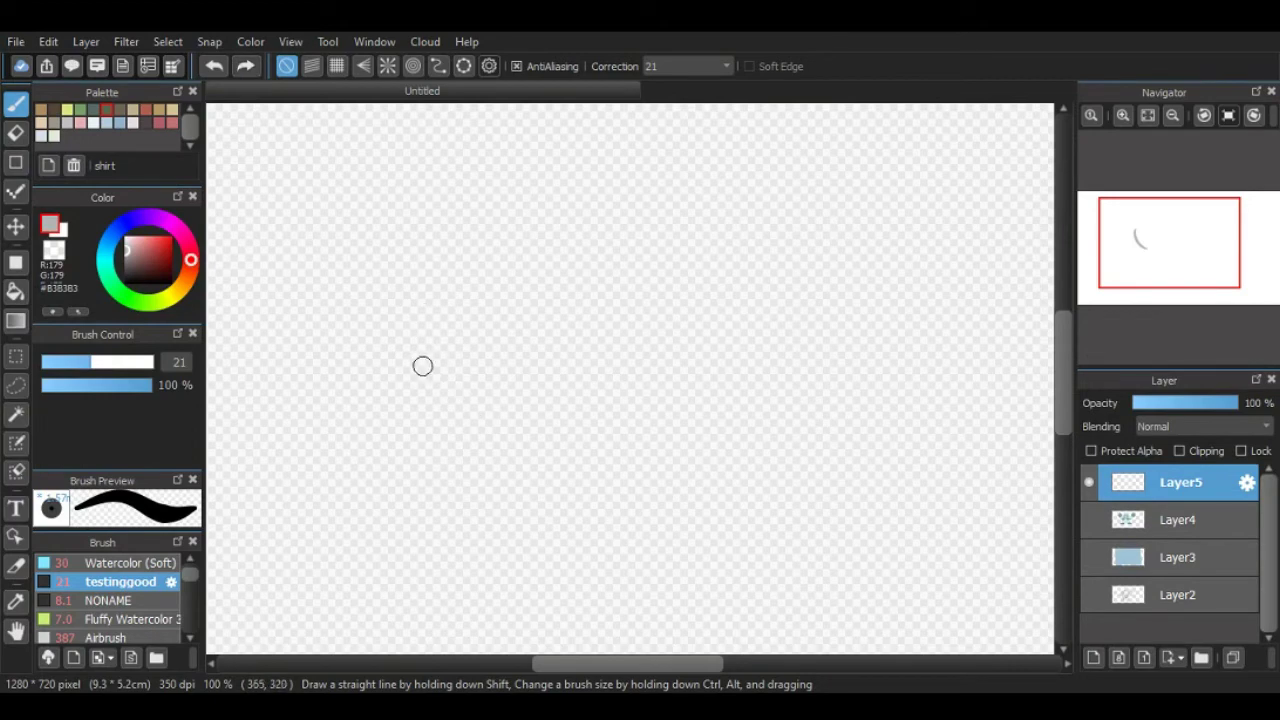
pyautogui.scroll(10, 367, 174)
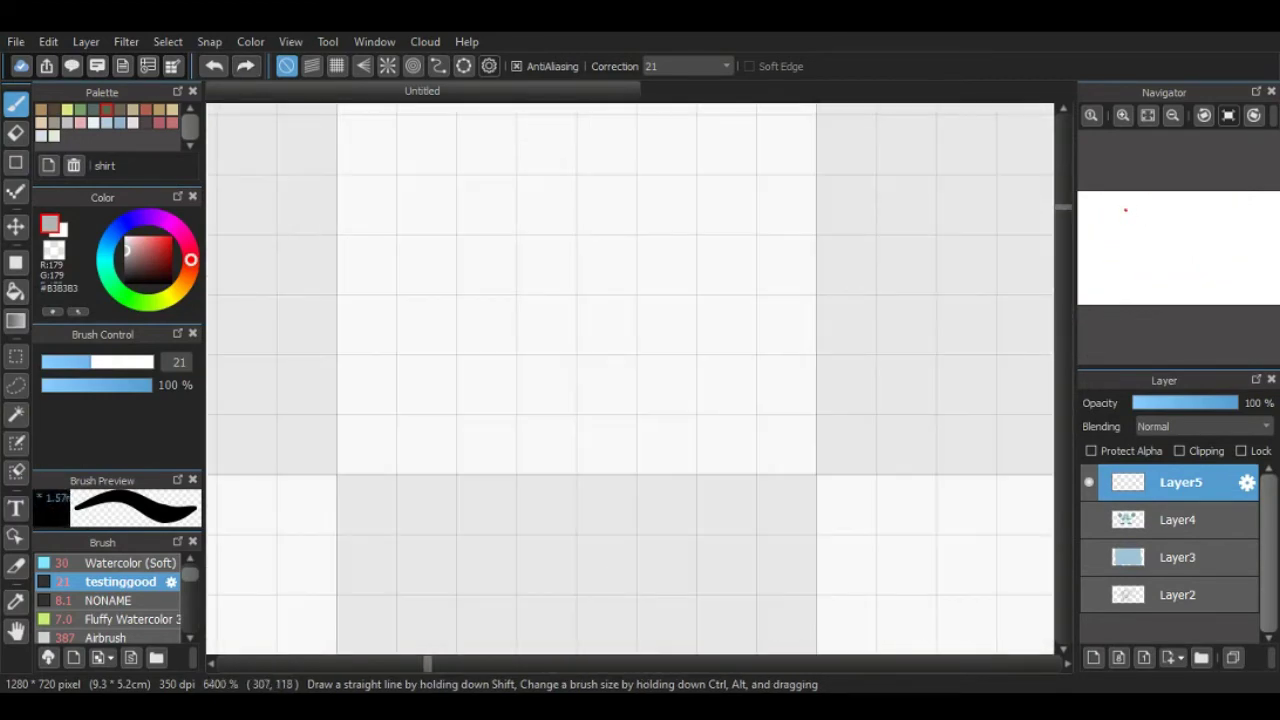
pyautogui.hotkey('ctrl', 'z')
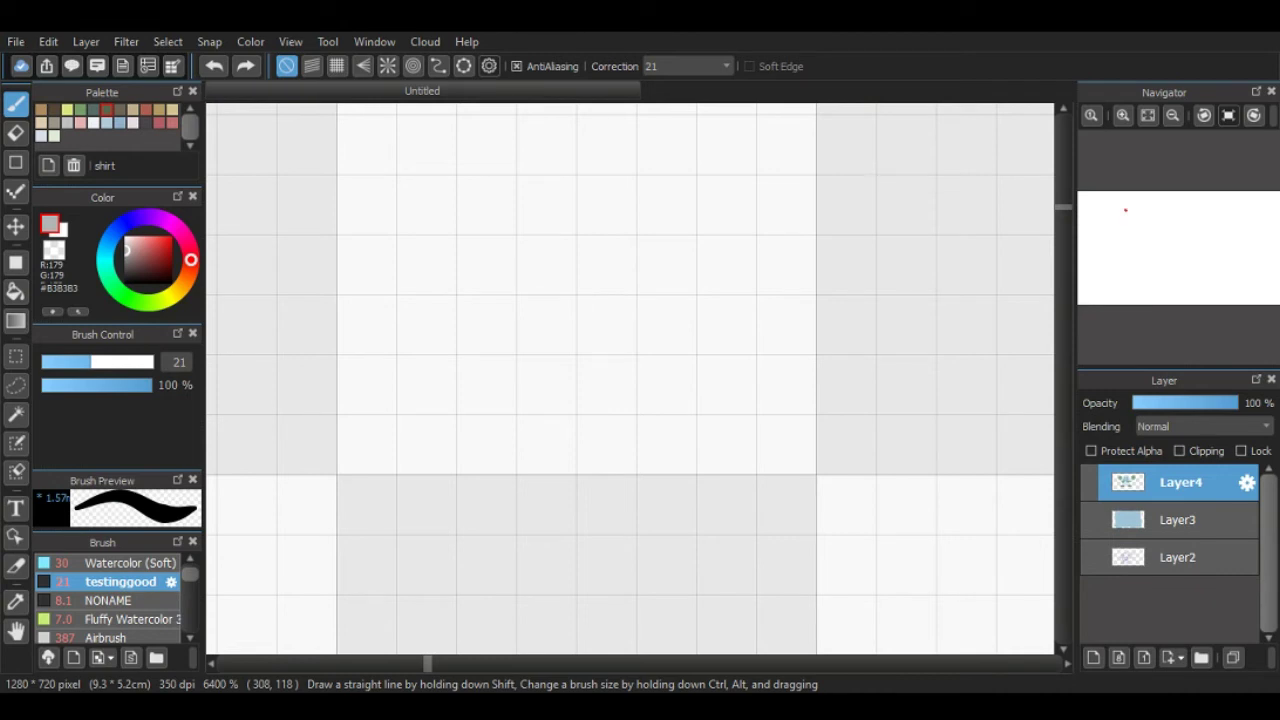
pyautogui.hotkey('ctrl', 'alt', '0')
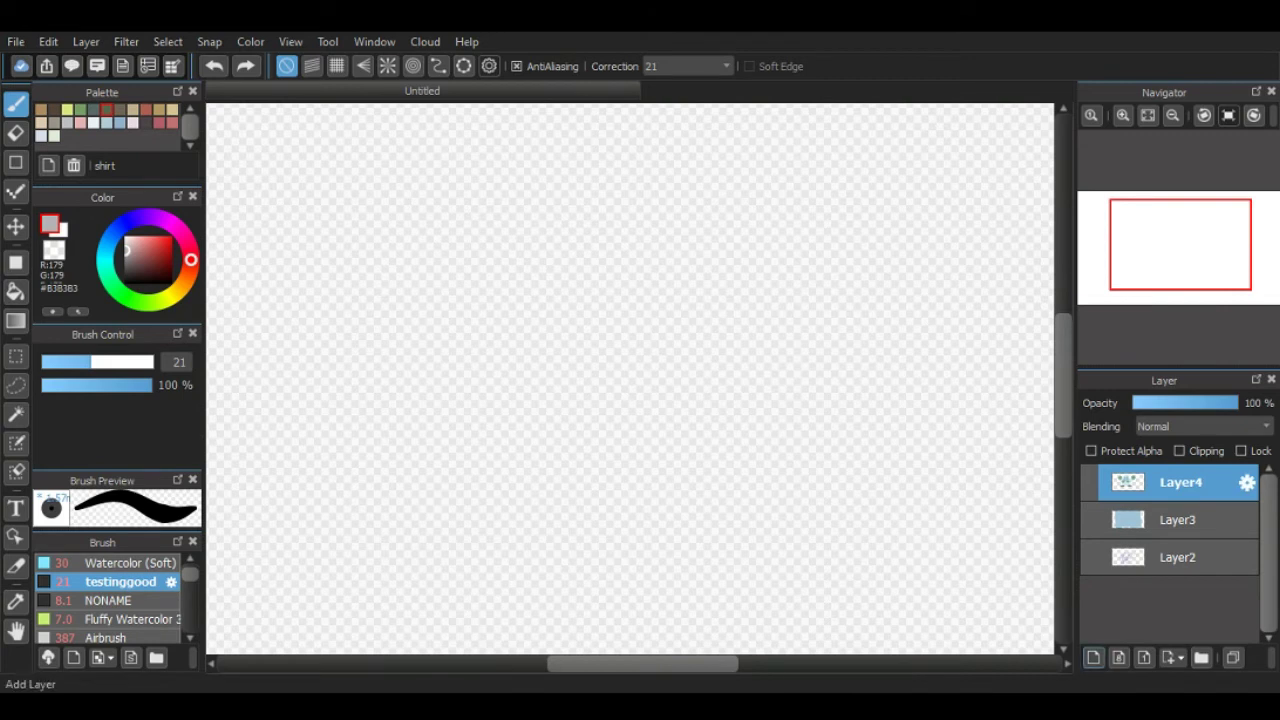
pyautogui.click(1093, 657)
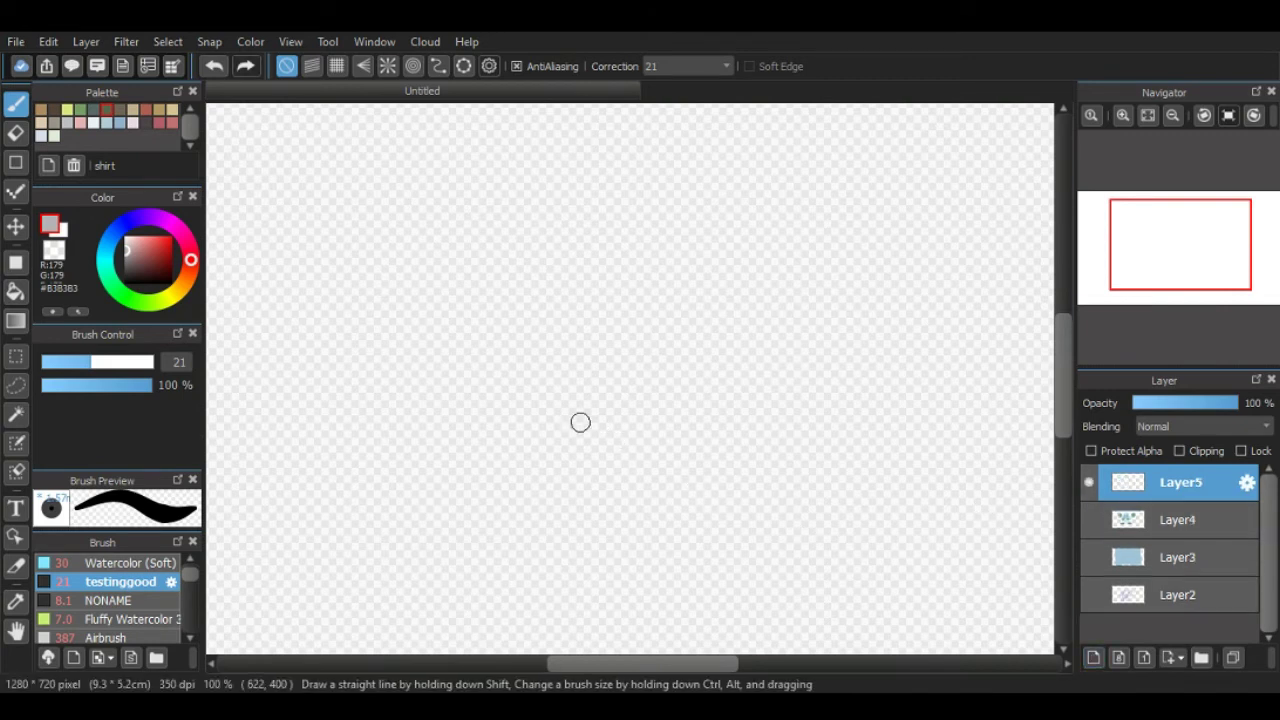
# Step: Paint the grey curled body arc extending up to the head tip
pyautogui.moveTo(537, 358)
pyautogui.mouseDown()
pyautogui.moveTo(543, 491)
pyautogui.moveTo(529, 477)
pyautogui.moveTo(508, 488)
pyautogui.mouseUp()
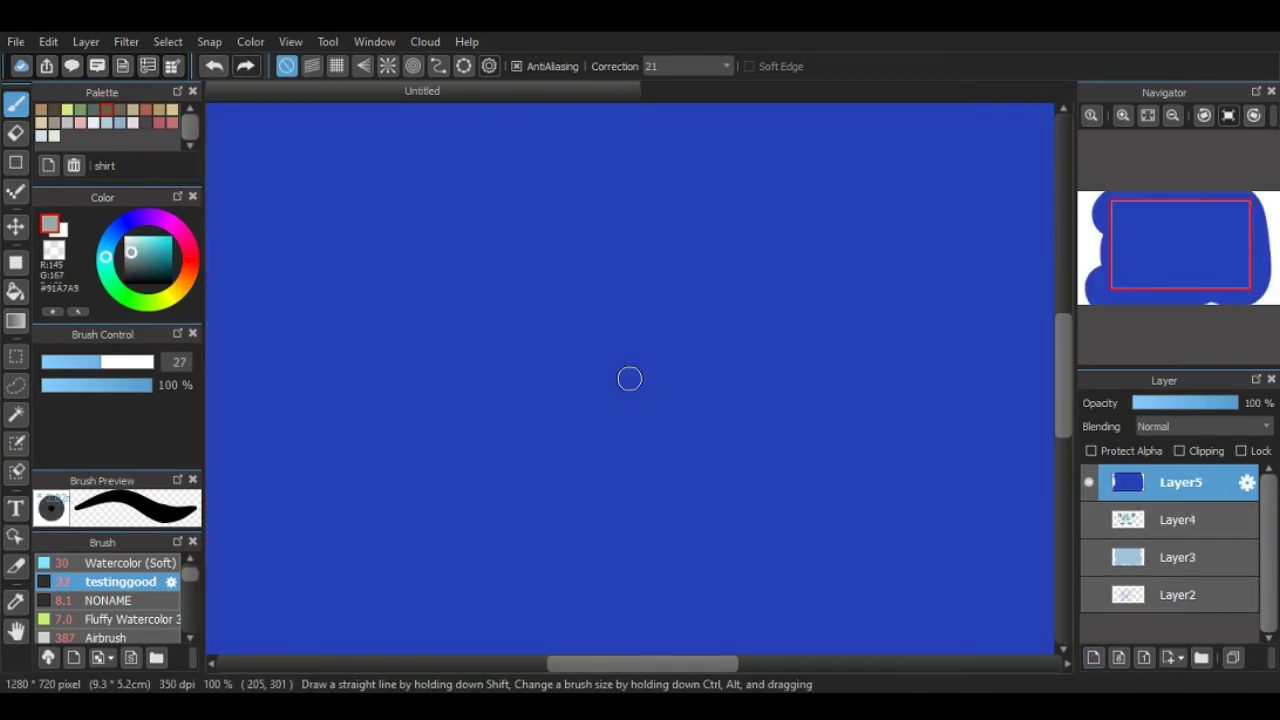
pyautogui.moveTo(470, 343)
pyautogui.mouseDown()
pyautogui.moveTo(688, 398)
pyautogui.moveTo(655, 490)
pyautogui.moveTo(600, 490)
pyautogui.moveTo(728, 484)
pyautogui.moveTo(522, 518)
pyautogui.moveTo(772, 522)
pyautogui.mouseUp()
pyautogui.moveTo(645, 480)
pyautogui.mouseDown()
pyautogui.moveTo(600, 343)
pyautogui.moveTo(466, 346)
pyautogui.mouseUp()
# Step: Paint pink claw stripes on the head, repaint them mauve, and start a dark green leaf
pyautogui.moveTo(492, 285); pyautogui.dragTo(518, 318)
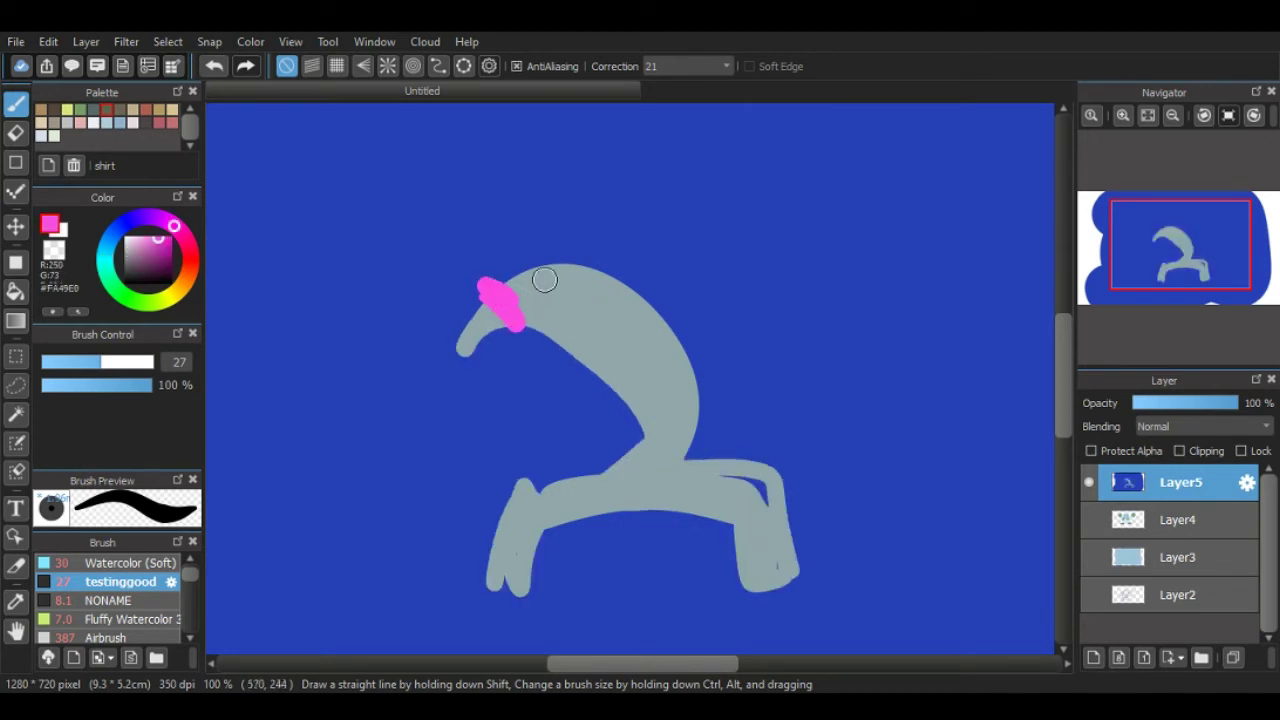
pyautogui.moveTo(522, 264); pyautogui.dragTo(566, 312)
pyautogui.moveTo(580, 262); pyautogui.dragTo(650, 330)
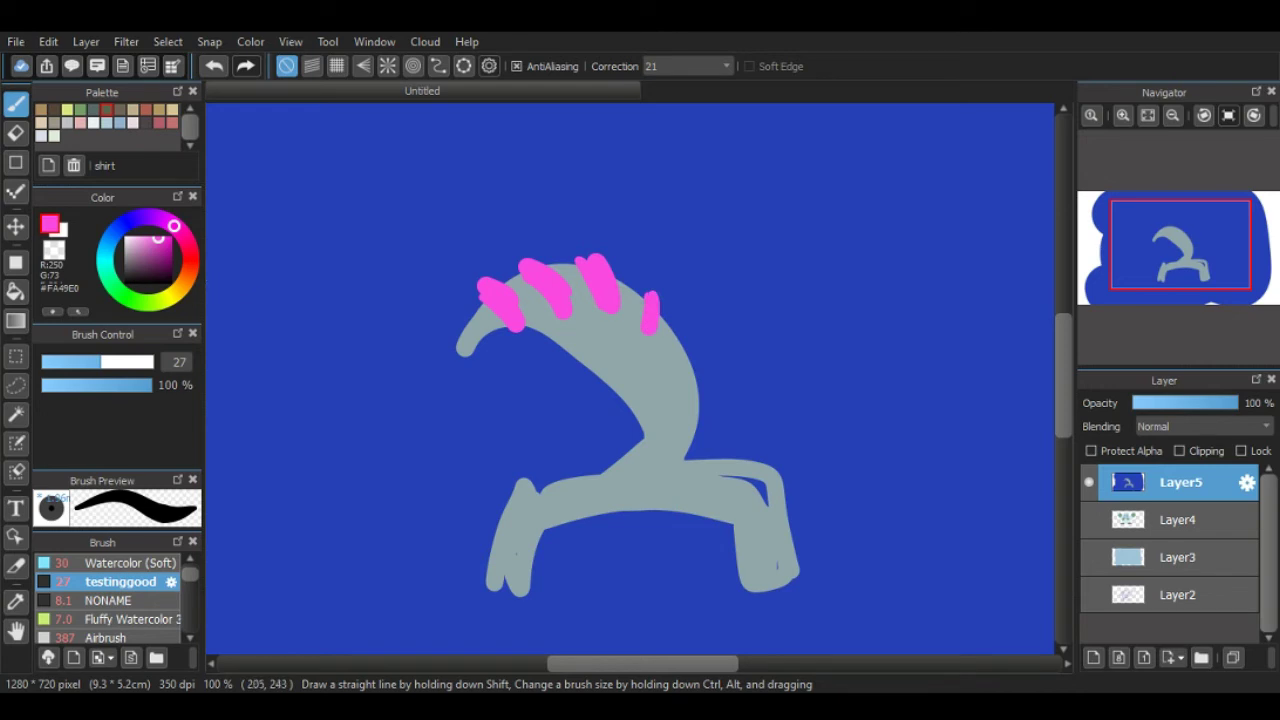
pyautogui.click(142, 262)
pyautogui.moveTo(468, 270)
pyautogui.mouseDown()
pyautogui.moveTo(506, 329)
pyautogui.moveTo(482, 282)
pyautogui.moveTo(566, 313)
pyautogui.mouseUp()
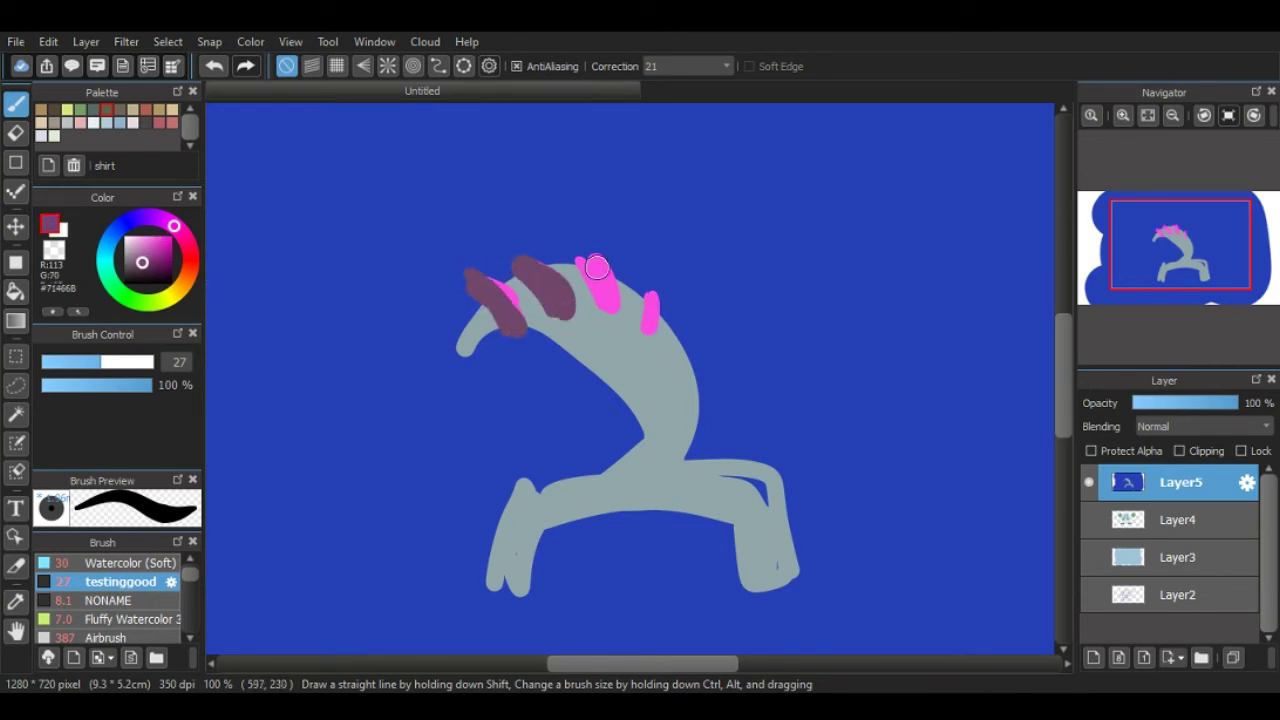
pyautogui.moveTo(597, 267); pyautogui.dragTo(600, 322)
pyautogui.moveTo(650, 288); pyautogui.dragTo(650, 326)
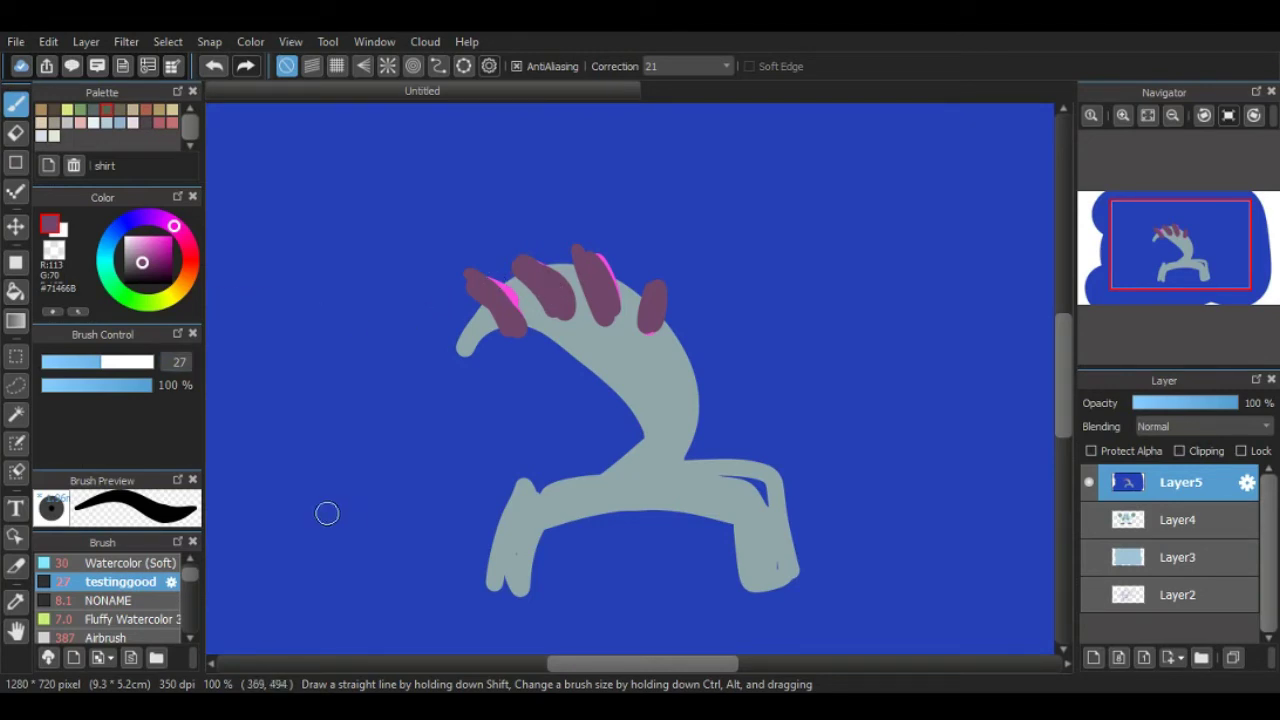
pyautogui.click(142, 301)
pyautogui.moveTo(450, 349)
pyautogui.mouseDown()
pyautogui.moveTo(468, 352)
pyautogui.moveTo(417, 349)
pyautogui.mouseUp()
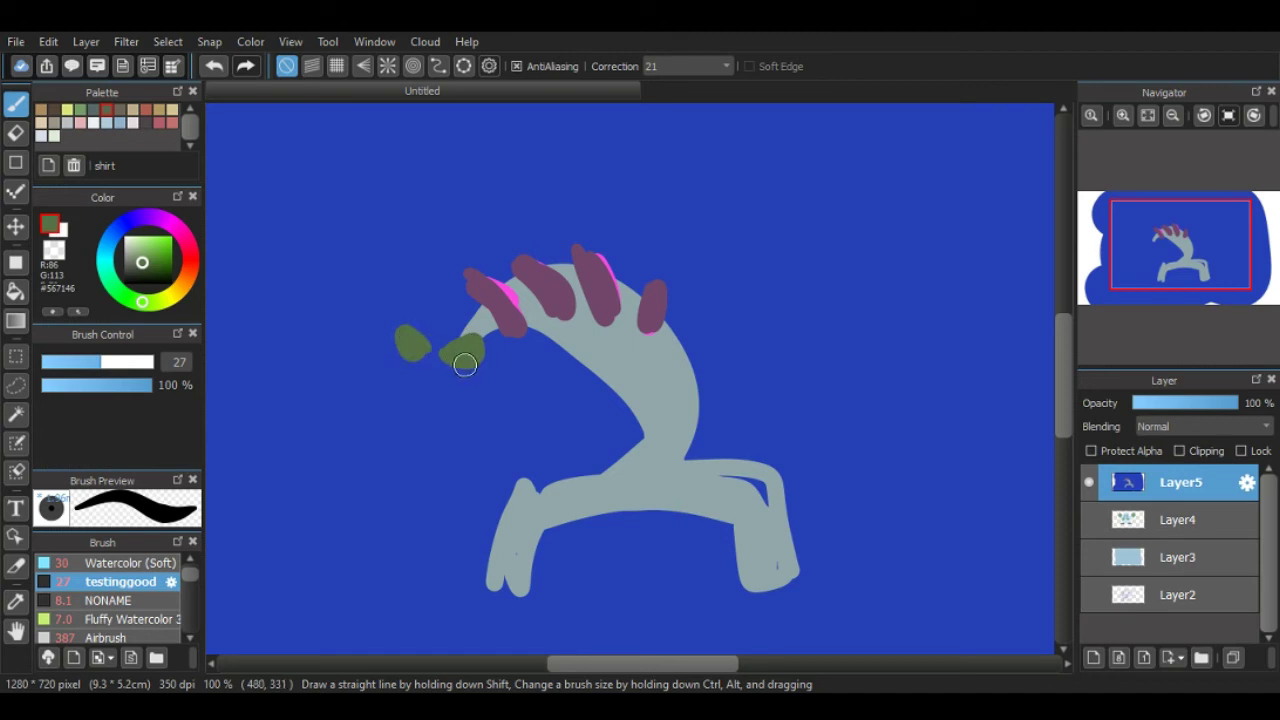
# Step: Paint a grey-blue stalk between the green leaf antennae
pyautogui.click(105, 256)
pyautogui.click(130, 251)
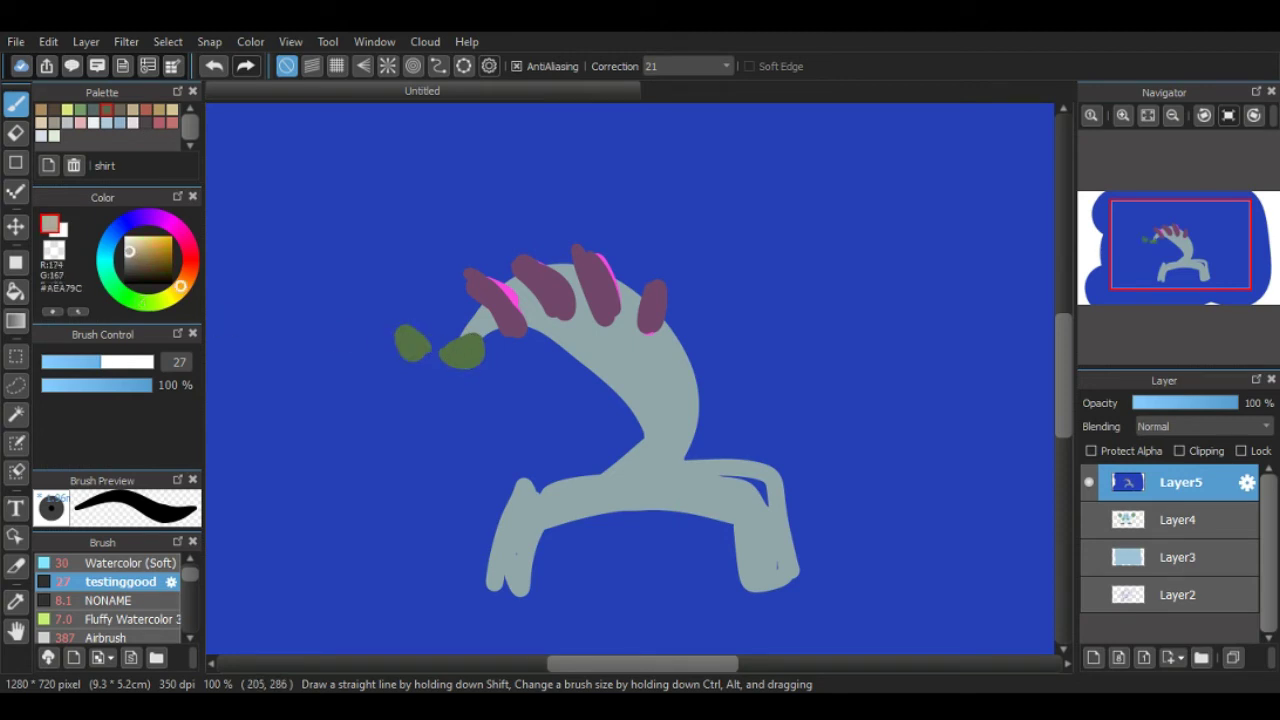
pyautogui.moveTo(440, 366)
pyautogui.mouseDown()
pyautogui.moveTo(422, 364)
pyautogui.moveTo(428, 350)
pyautogui.moveTo(470, 310)
pyautogui.mouseUp()
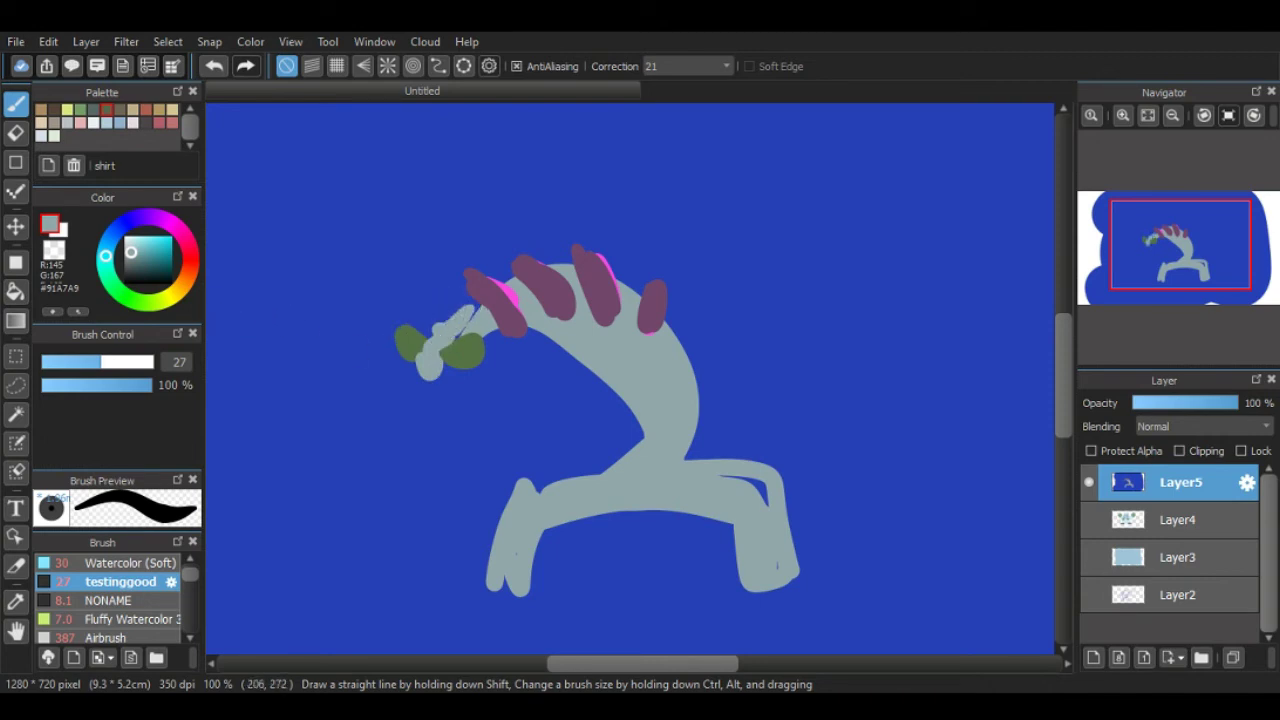
# Step: Paint a dark grey-green arm across the body, extending down to the left
pyautogui.moveTo(130, 251); pyautogui.dragTo(137, 262)
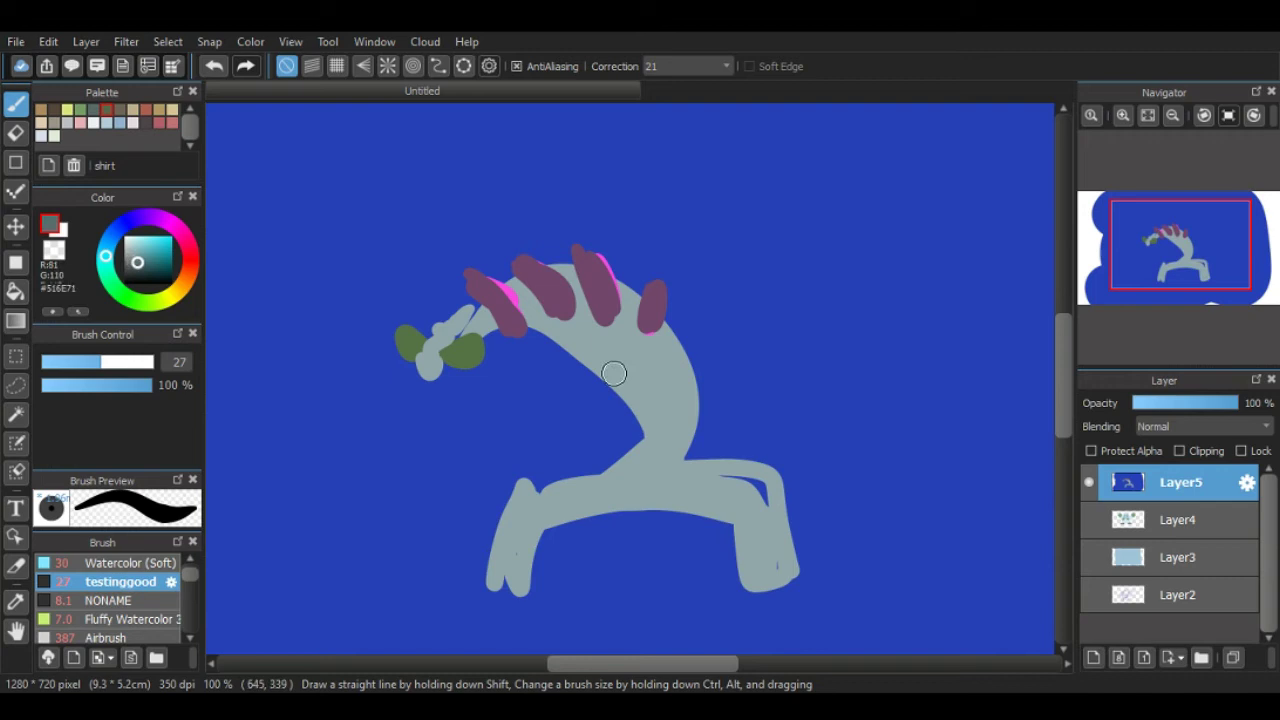
pyautogui.moveTo(614, 373)
pyautogui.mouseDown()
pyautogui.moveTo(648, 352)
pyautogui.moveTo(628, 418)
pyautogui.moveTo(578, 381)
pyautogui.moveTo(526, 409)
pyautogui.moveTo(555, 370)
pyautogui.moveTo(538, 408)
pyautogui.moveTo(556, 350)
pyautogui.moveTo(582, 356)
pyautogui.moveTo(552, 404)
pyautogui.mouseUp()
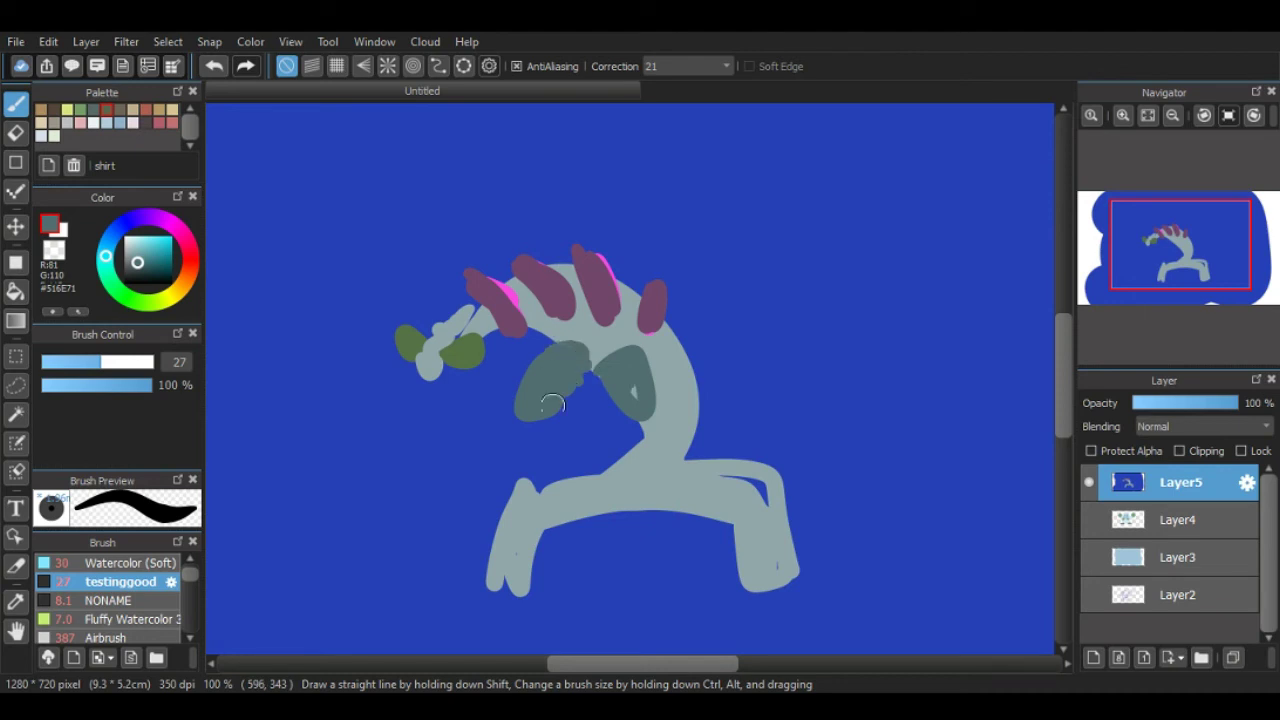
pyautogui.moveTo(606, 369)
pyautogui.mouseDown()
pyautogui.moveTo(640, 423)
pyautogui.moveTo(598, 441)
pyautogui.moveTo(503, 418)
pyautogui.moveTo(497, 438)
pyautogui.mouseUp()
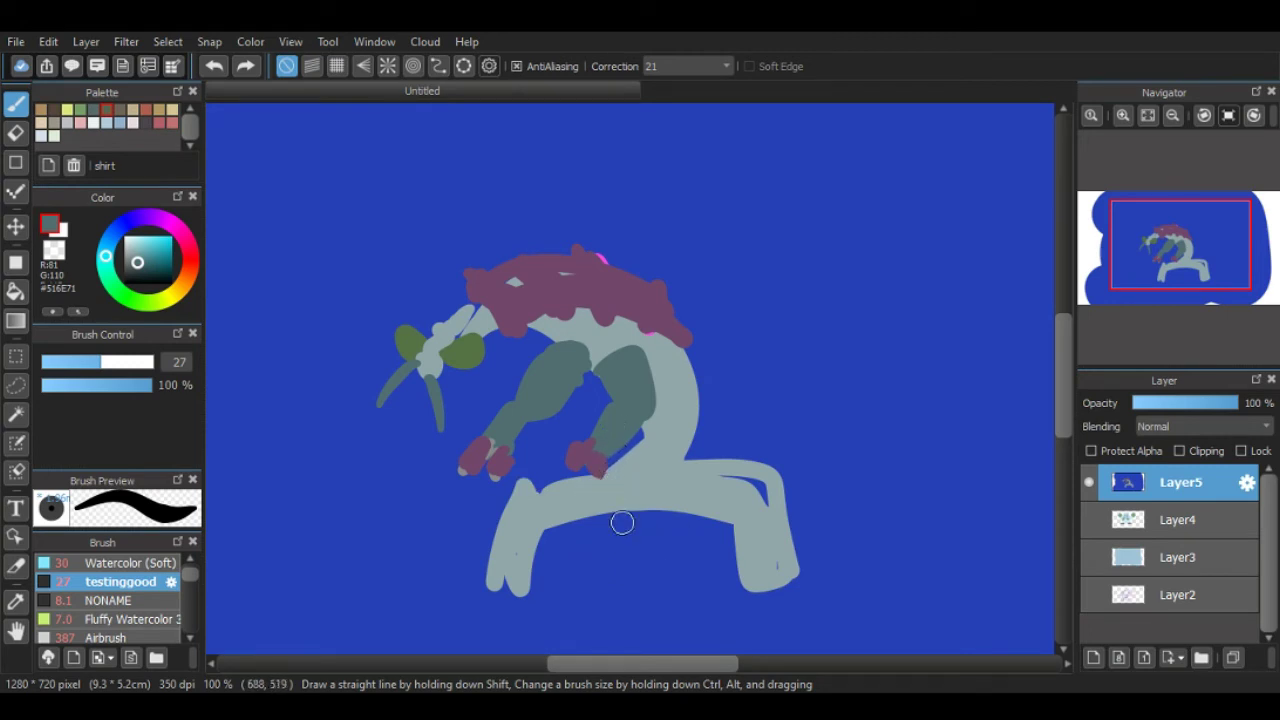
# Step: Outline the skirt shape below the legs in dark teal, undoing the stray leg strokes
pyautogui.moveTo(607, 504)
pyautogui.mouseDown()
pyautogui.moveTo(660, 558)
pyautogui.moveTo(655, 498)
pyautogui.mouseUp()
pyautogui.hotkey('ctrl', 'z')
pyautogui.moveTo(597, 489)
pyautogui.mouseDown()
pyautogui.moveTo(603, 528)
pyautogui.moveTo(640, 548)
pyautogui.mouseUp()
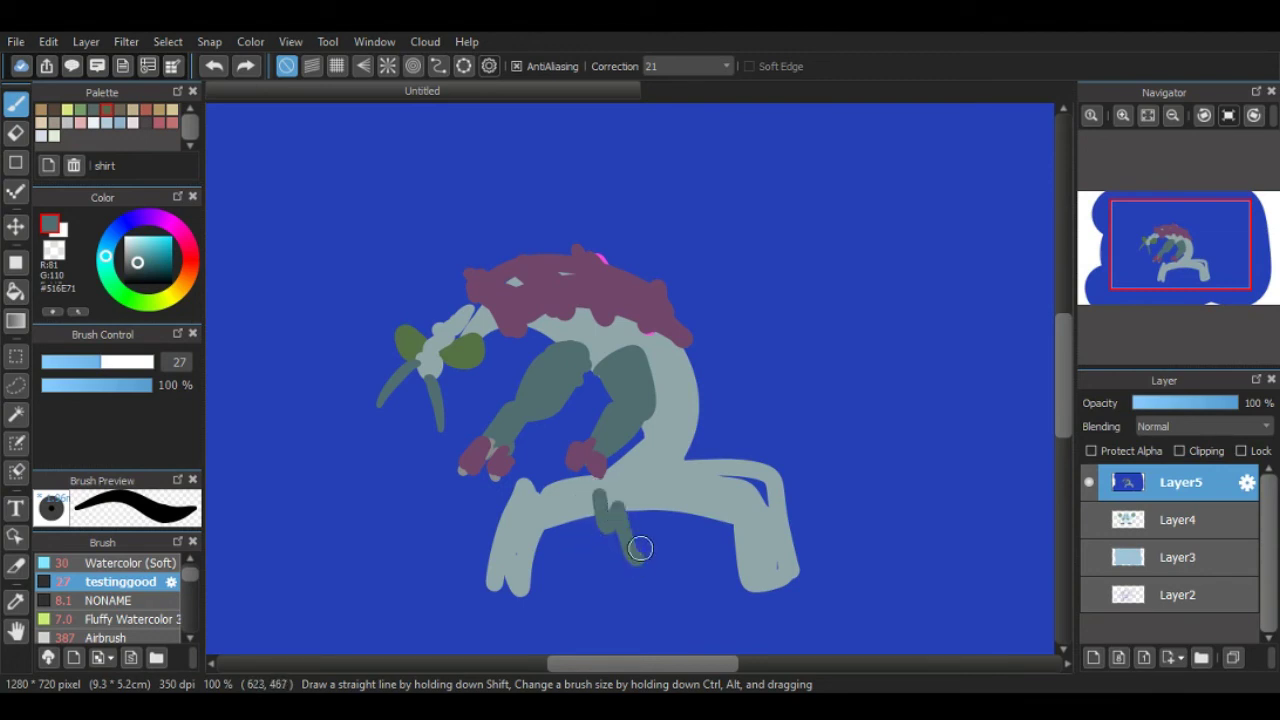
pyautogui.hotkey('ctrl', 'z')
pyautogui.hotkey('ctrl', 'z')
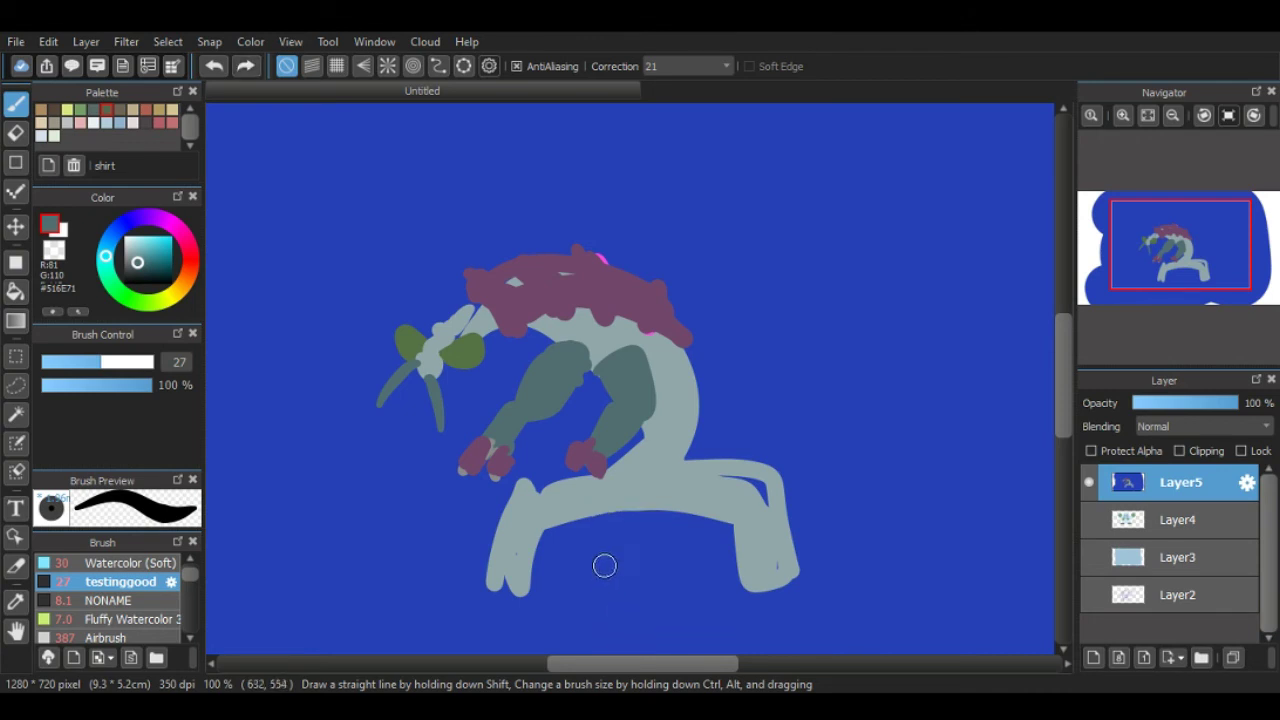
pyautogui.moveTo(644, 461)
pyautogui.mouseDown()
pyautogui.moveTo(725, 498)
pyautogui.moveTo(705, 454)
pyautogui.moveTo(540, 585)
pyautogui.moveTo(530, 475)
pyautogui.moveTo(670, 455)
pyautogui.mouseUp()
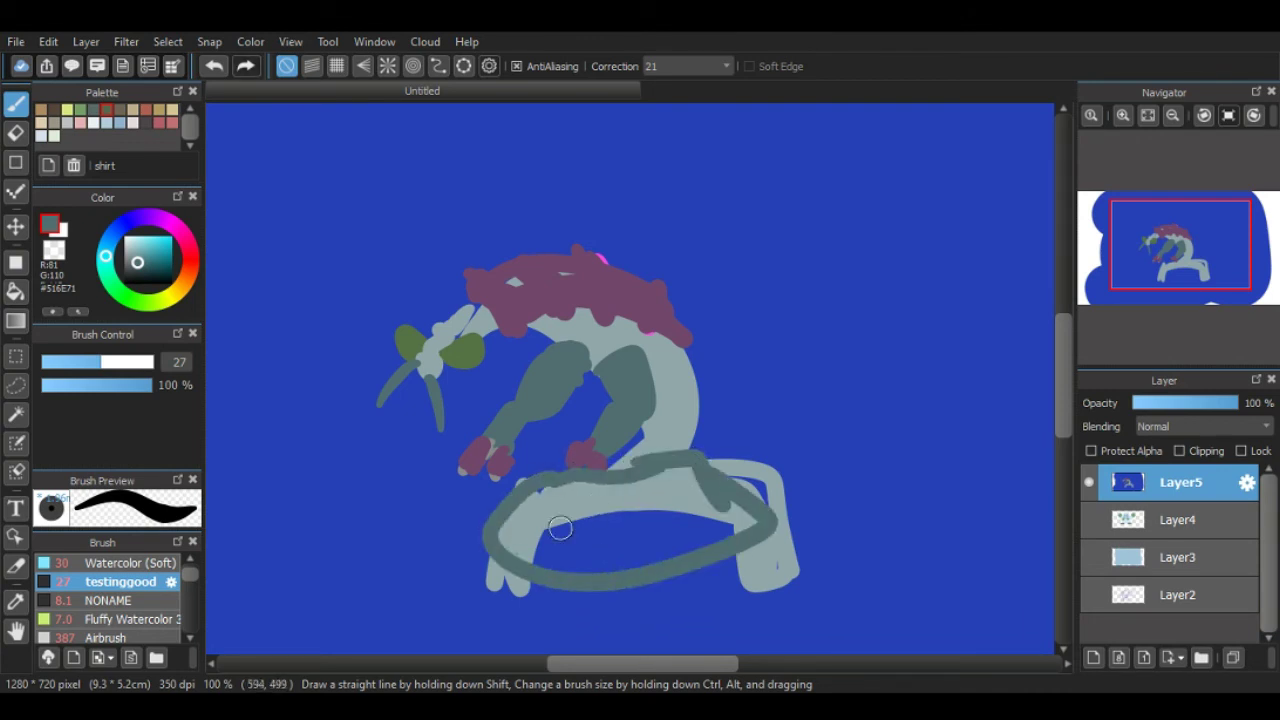
pyautogui.moveTo(560, 529)
pyautogui.mouseDown()
pyautogui.moveTo(522, 495)
pyautogui.moveTo(505, 530)
pyautogui.moveTo(575, 495)
pyautogui.moveTo(630, 517)
pyautogui.moveTo(705, 478)
pyautogui.moveTo(740, 515)
pyautogui.moveTo(712, 518)
pyautogui.mouseUp()
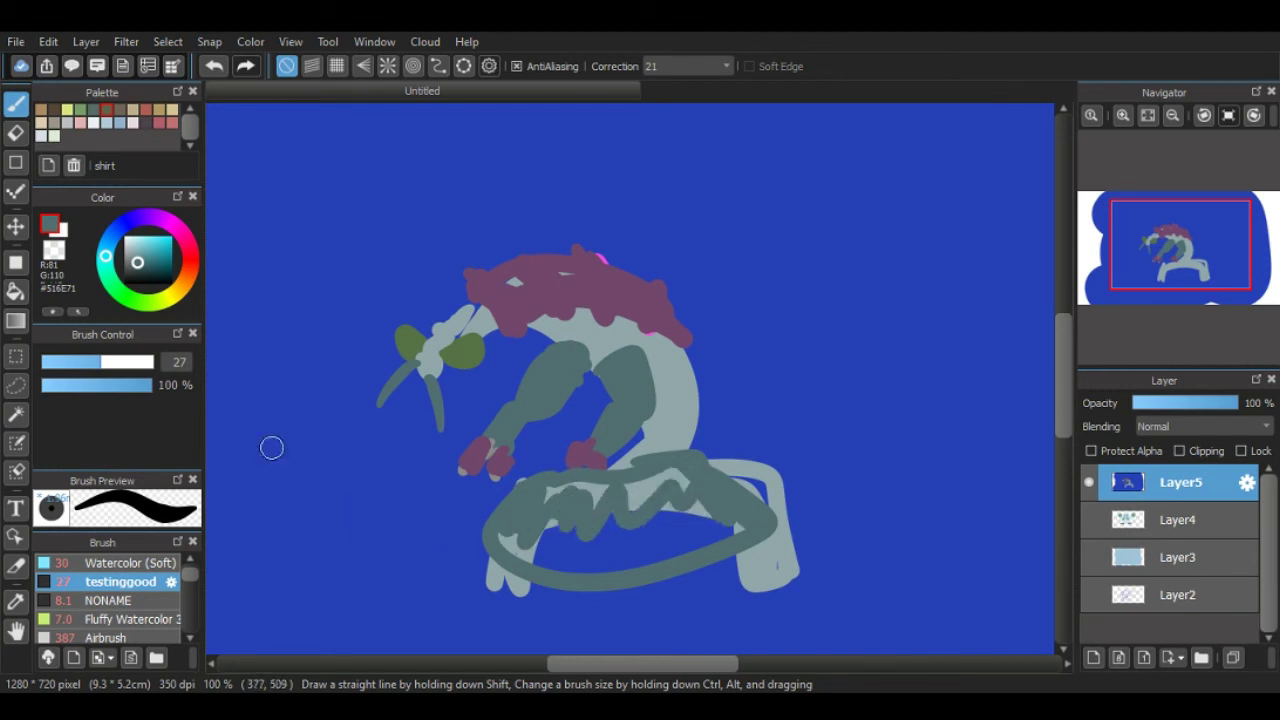
# Step: Enlarge the brush to a medium-large size and fill the skirt solid dark teal
pyautogui.moveTo(600, 380)
pyautogui.mouseDown()
pyautogui.moveTo(629, 379)
pyautogui.moveTo(586, 514)
pyautogui.moveTo(247, 427)
pyautogui.mouseUp()
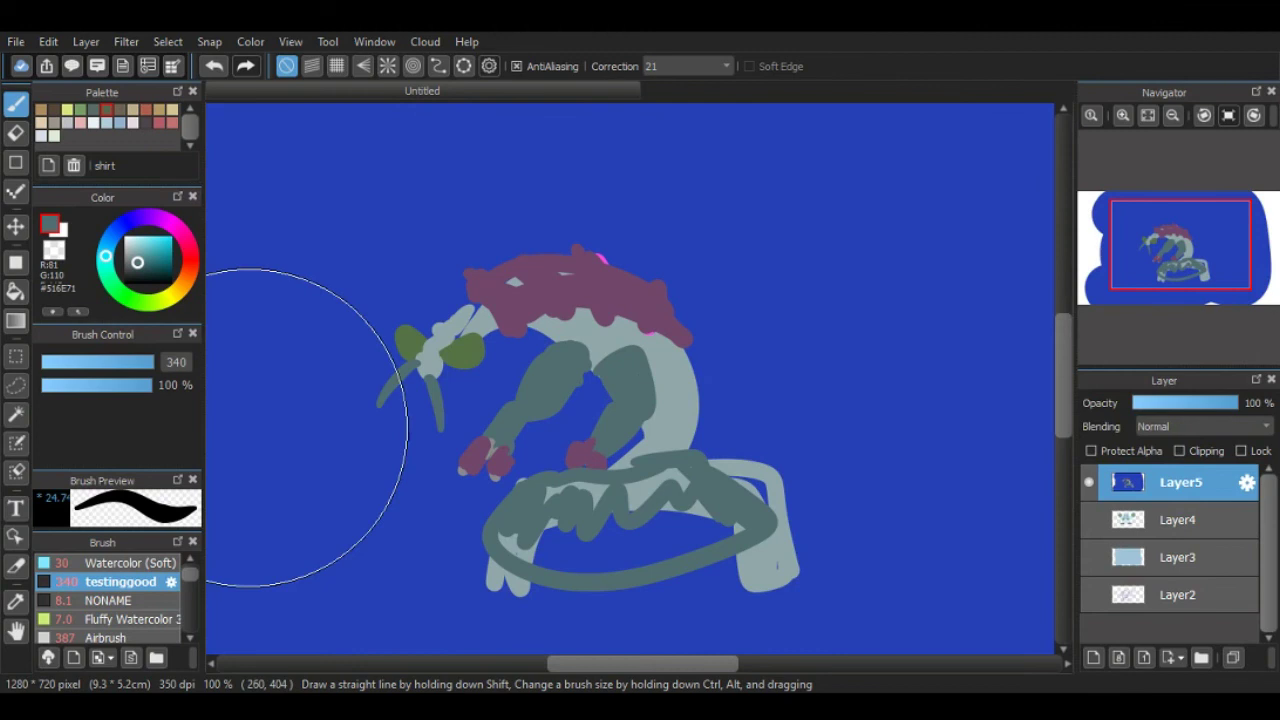
pyautogui.moveTo(150, 362); pyautogui.dragTo(110, 362)
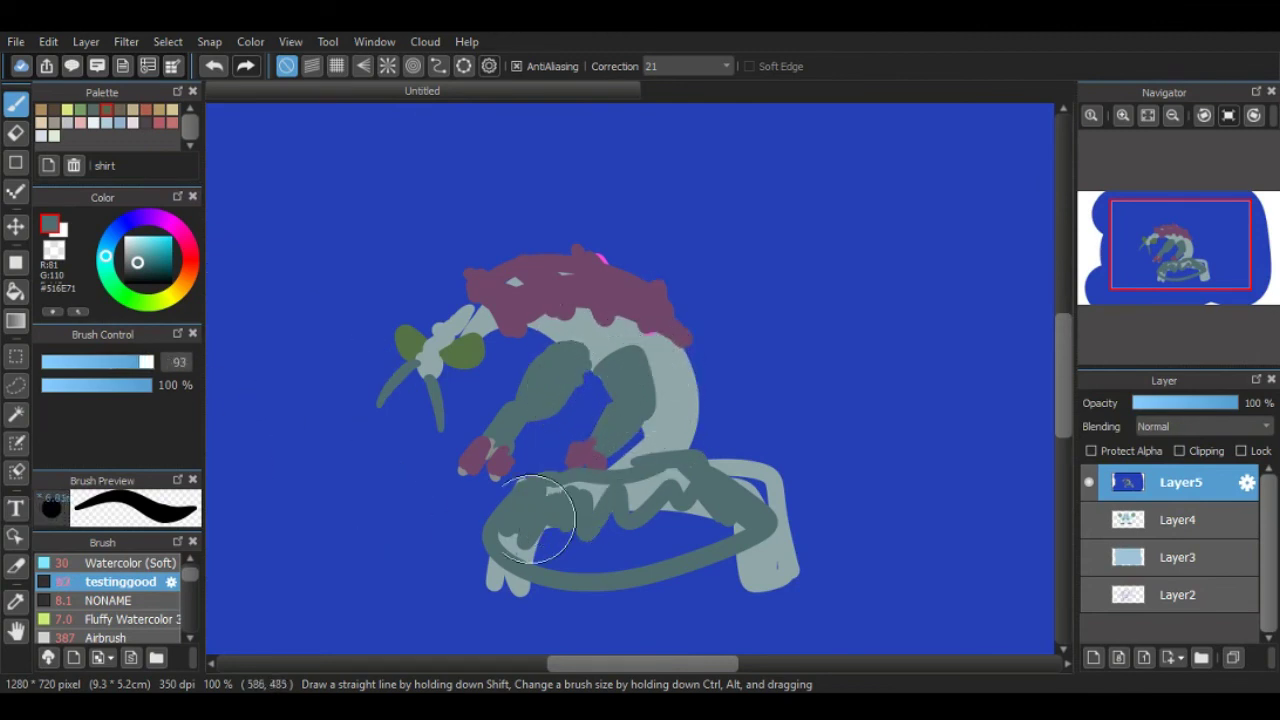
pyautogui.moveTo(535, 518)
pyautogui.mouseDown()
pyautogui.moveTo(514, 529)
pyautogui.moveTo(650, 518)
pyautogui.moveTo(586, 563)
pyautogui.moveTo(717, 522)
pyautogui.moveTo(542, 524)
pyautogui.moveTo(650, 493)
pyautogui.mouseUp()
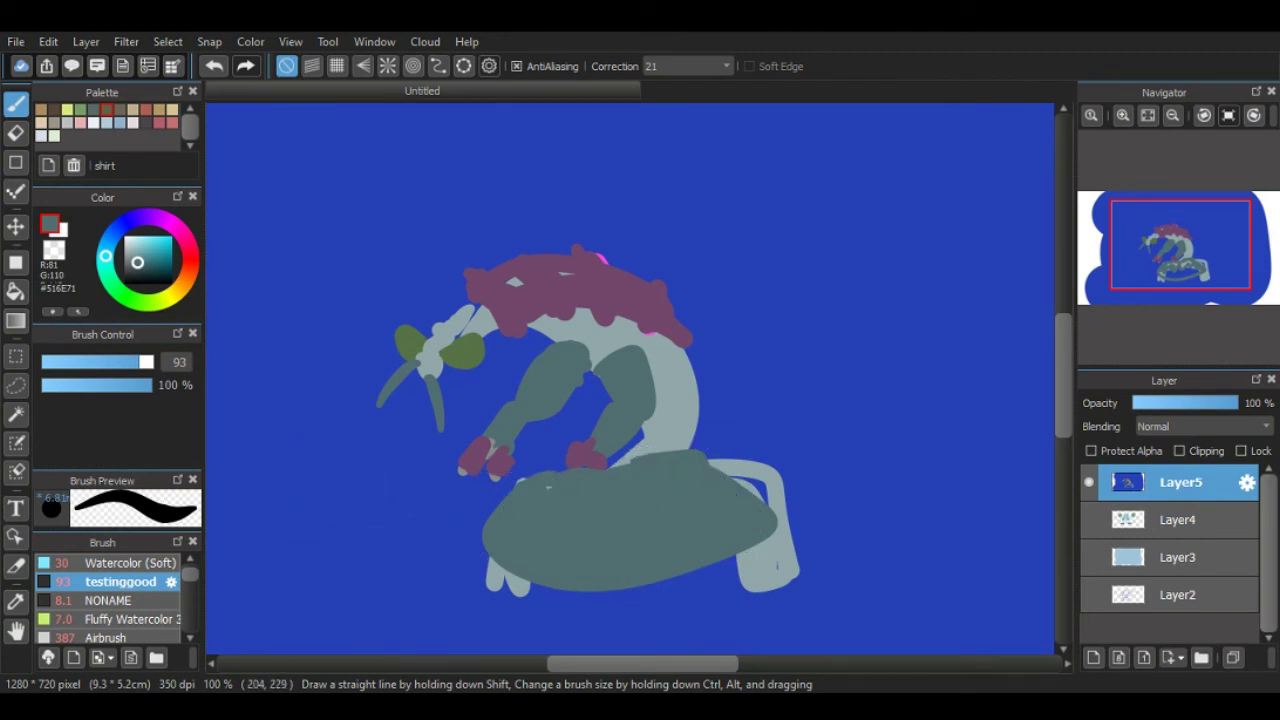
pyautogui.click(173, 225)
# Step: Brush five mauve diagonal stripes across the skirt using the mane's sampled colour
pyautogui.click(151, 243)
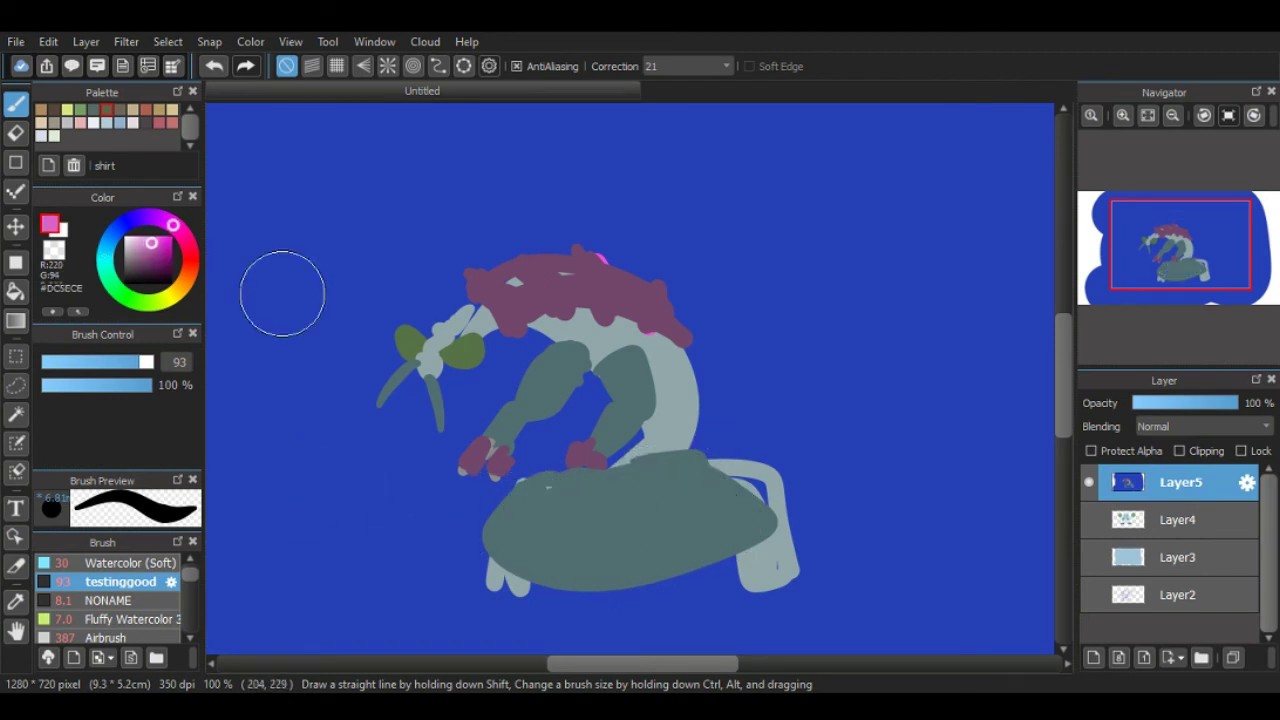
pyautogui.moveTo(568, 492); pyautogui.dragTo(572, 500)
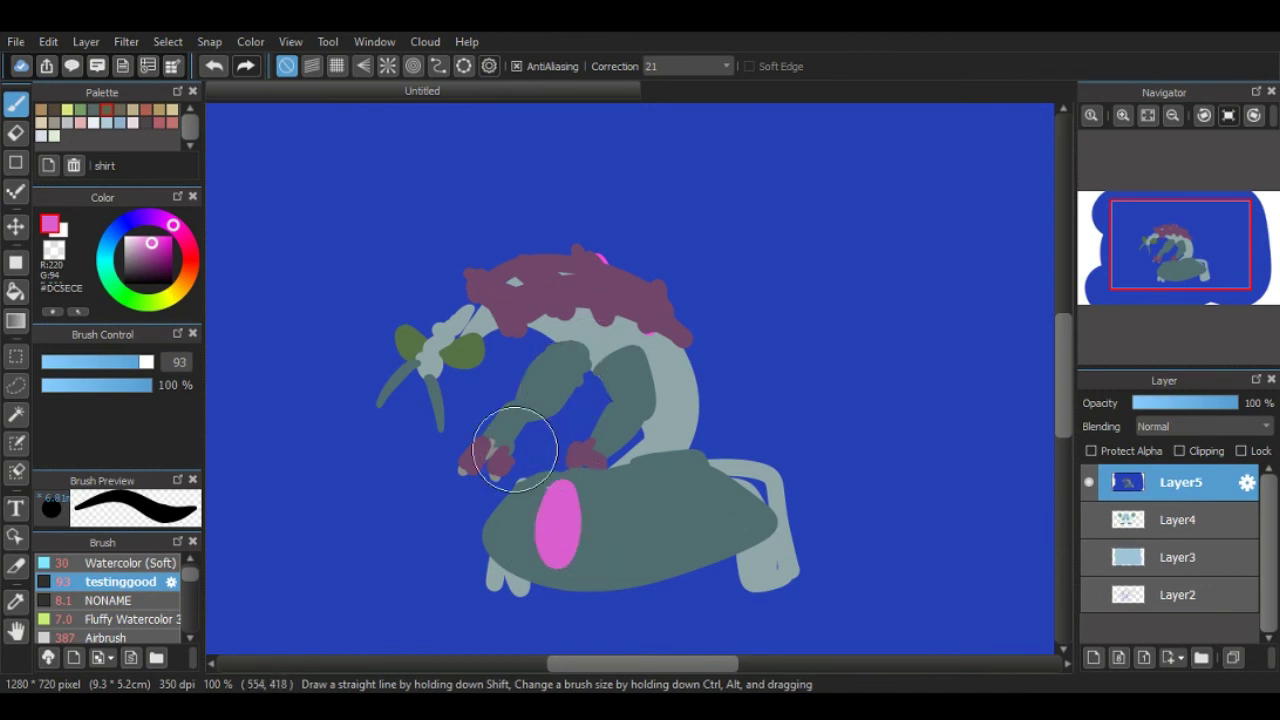
pyautogui.hotkey('ctrl', 'z')
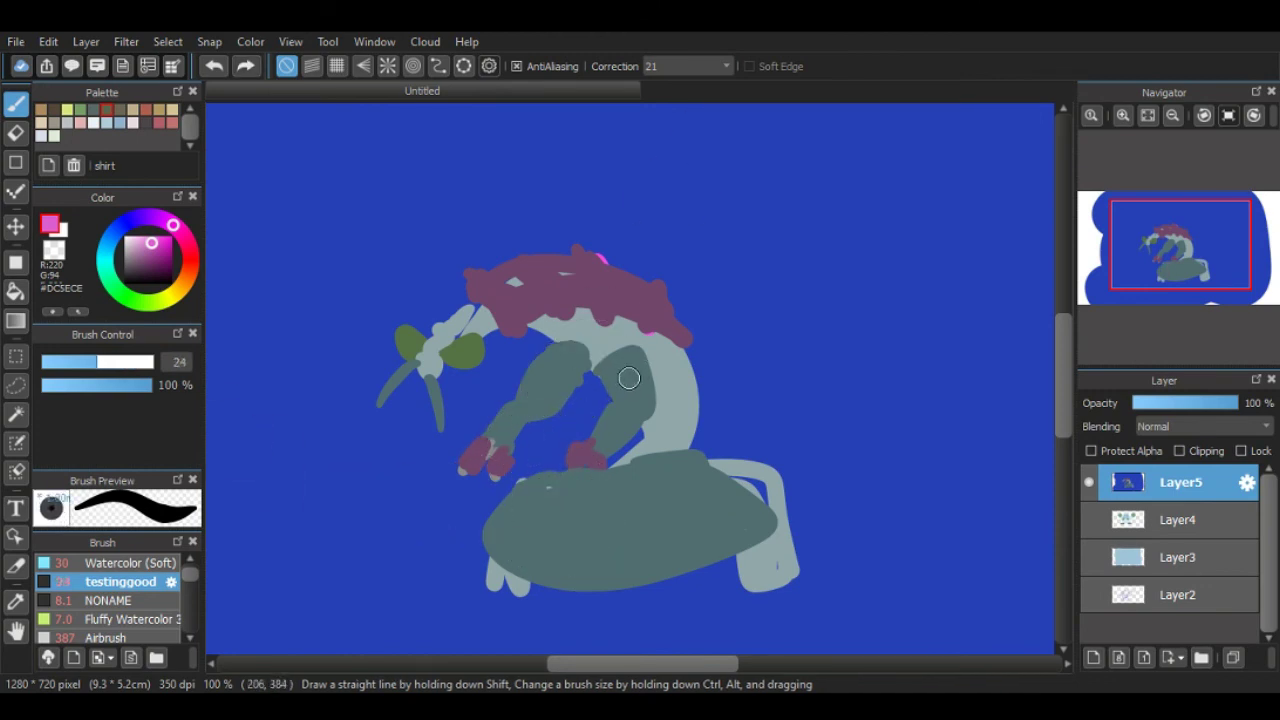
pyautogui.keyDown('alt'); pyautogui.click(570, 300); pyautogui.keyUp('alt')
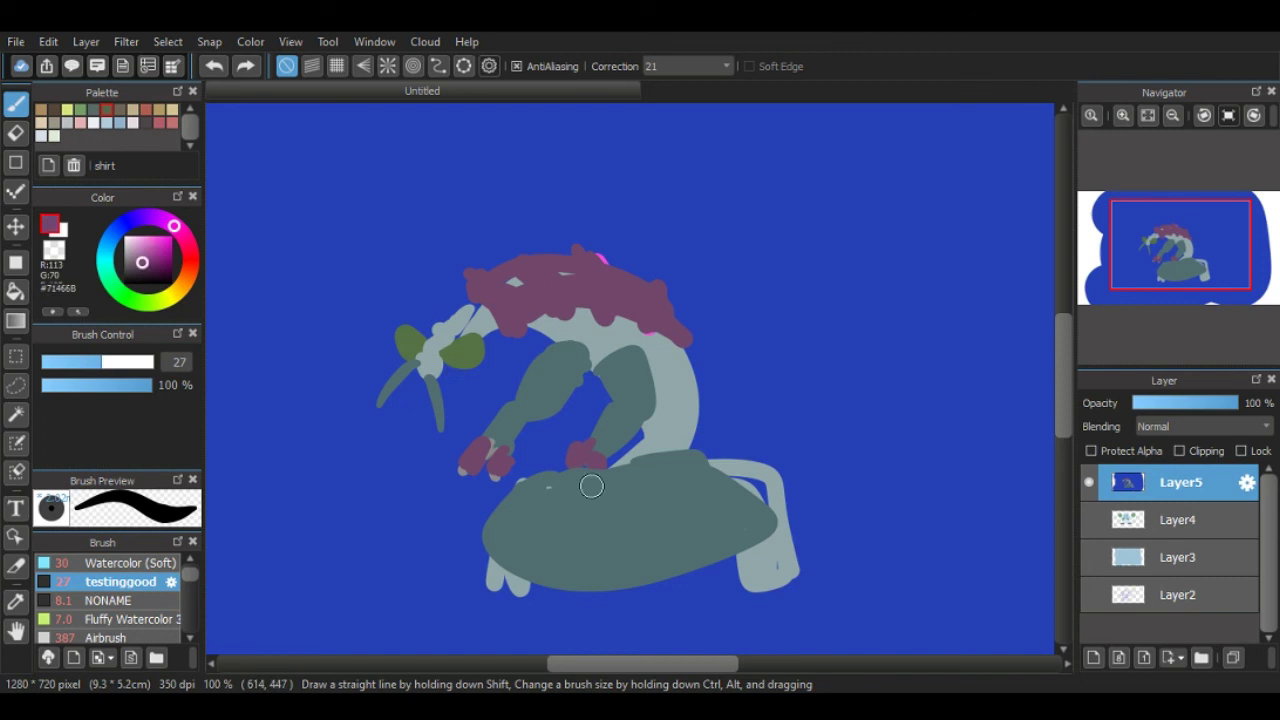
pyautogui.moveTo(548, 481); pyautogui.dragTo(536, 562)
pyautogui.moveTo(586, 478); pyautogui.dragTo(610, 557)
pyautogui.moveTo(638, 466); pyautogui.dragTo(686, 537)
pyautogui.moveTo(689, 463); pyautogui.dragTo(768, 532)
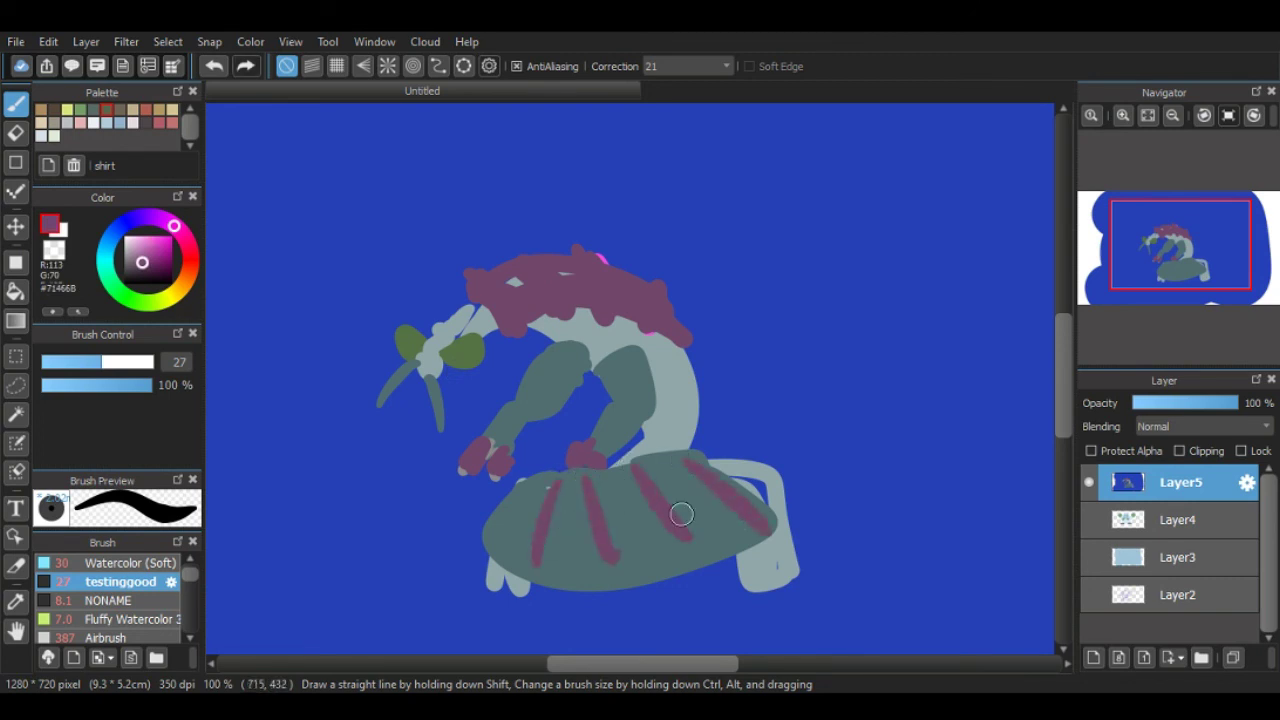
pyautogui.moveTo(527, 482); pyautogui.dragTo(497, 566)
# Step: Switch to red, tip both green leaves, and draw a red hook right of the figure
pyautogui.moveTo(174, 226); pyautogui.dragTo(190, 260)
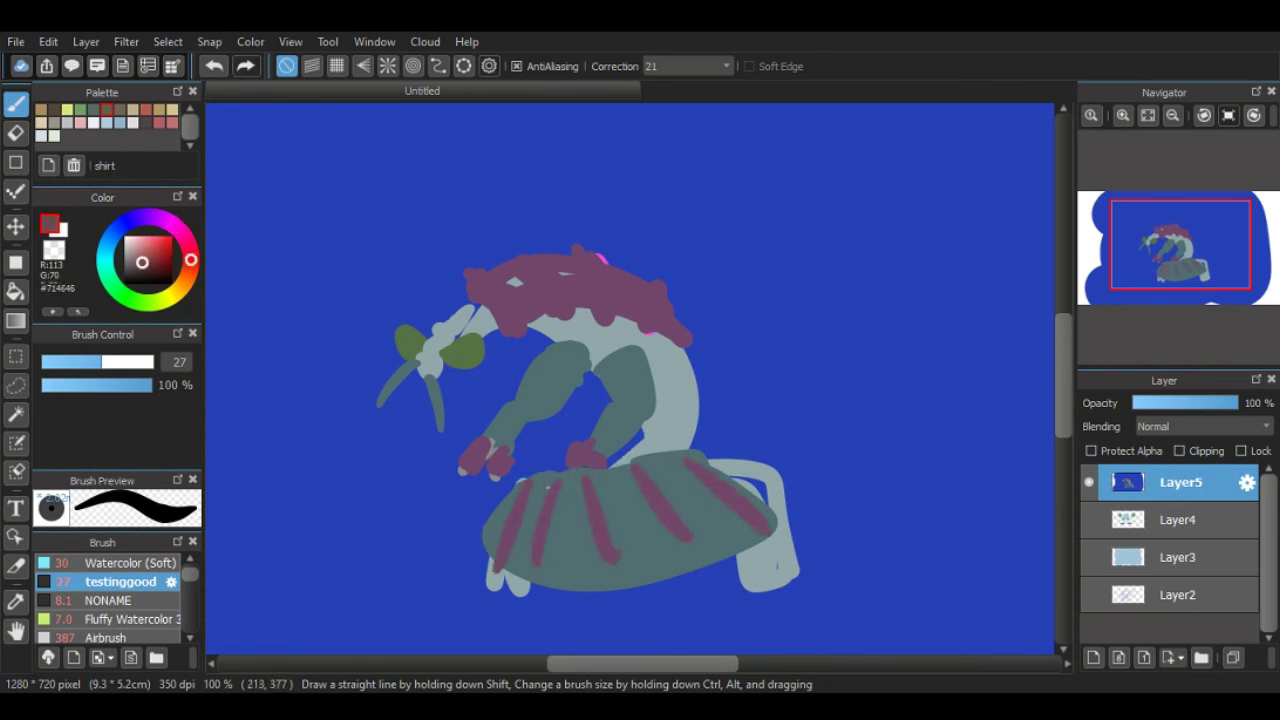
pyautogui.click(154, 240)
pyautogui.moveTo(378, 369)
pyautogui.mouseDown()
pyautogui.moveTo(392, 356)
pyautogui.moveTo(468, 382)
pyautogui.mouseUp()
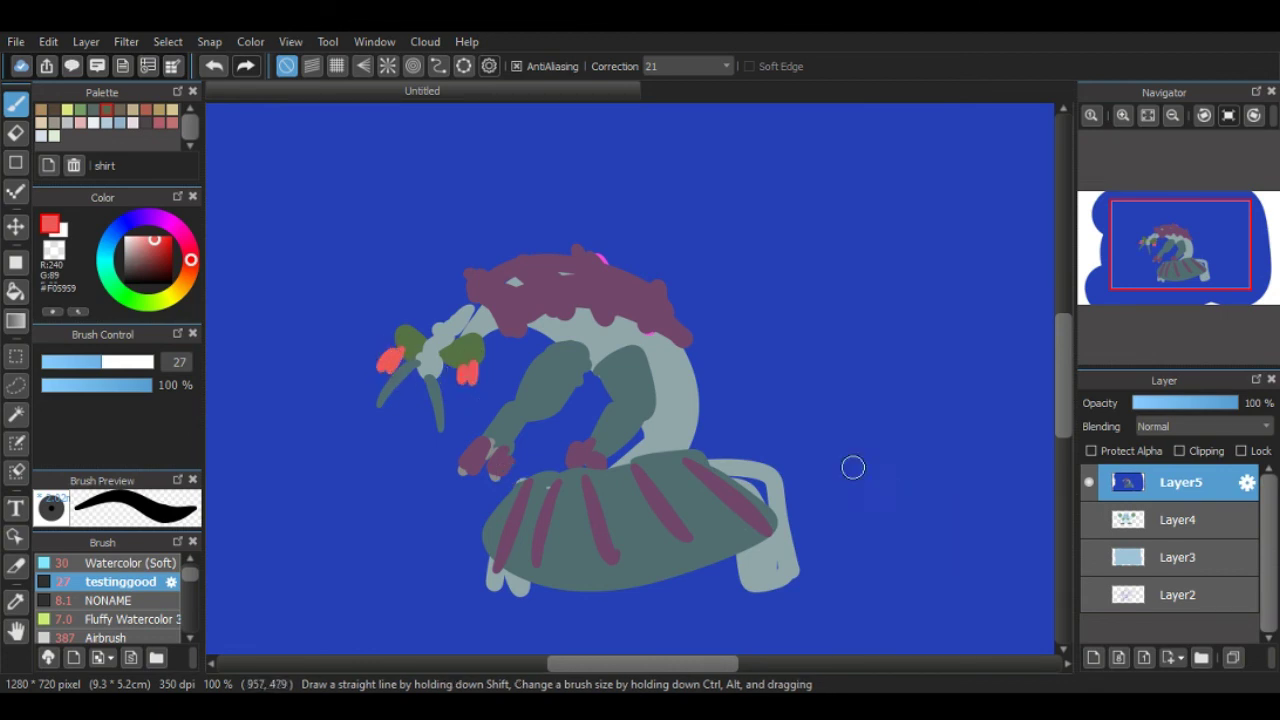
pyautogui.moveTo(766, 382)
pyautogui.mouseDown()
pyautogui.moveTo(838, 396)
pyautogui.moveTo(846, 288)
pyautogui.mouseUp()
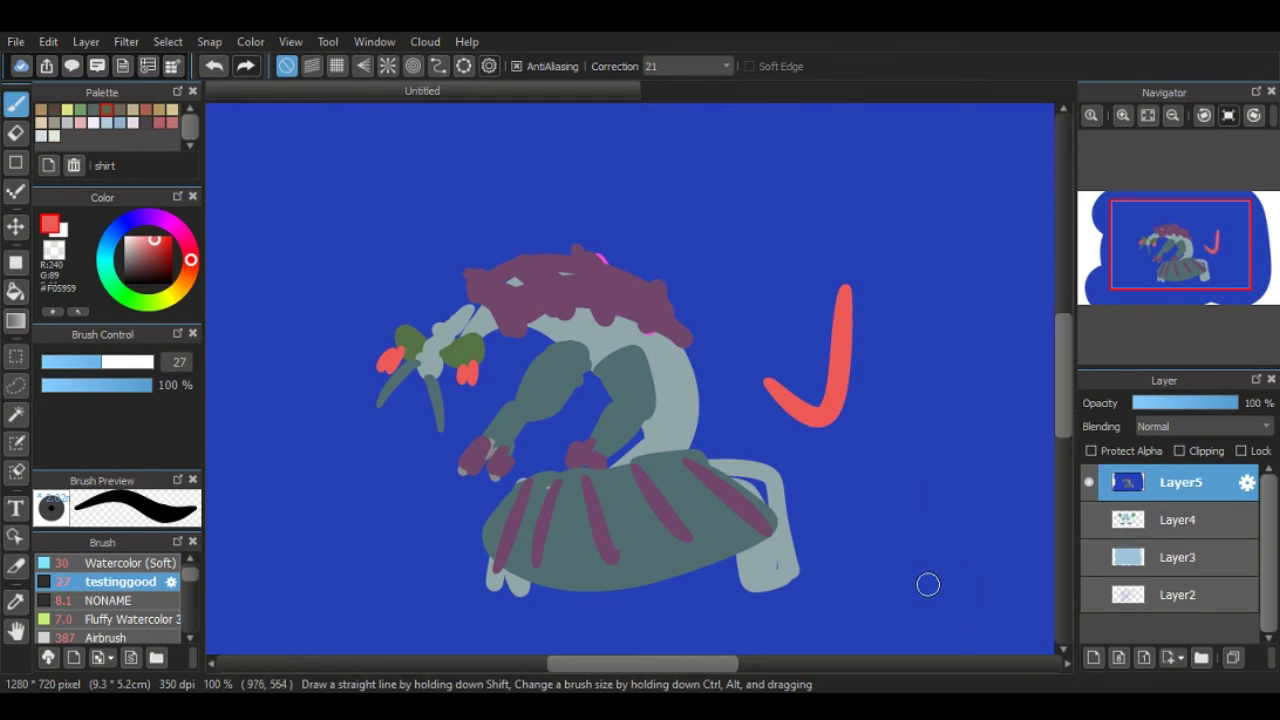
# Step: Undo the red hook and the stray red diagonal stroke
pyautogui.hotkey('ctrl', 'z')
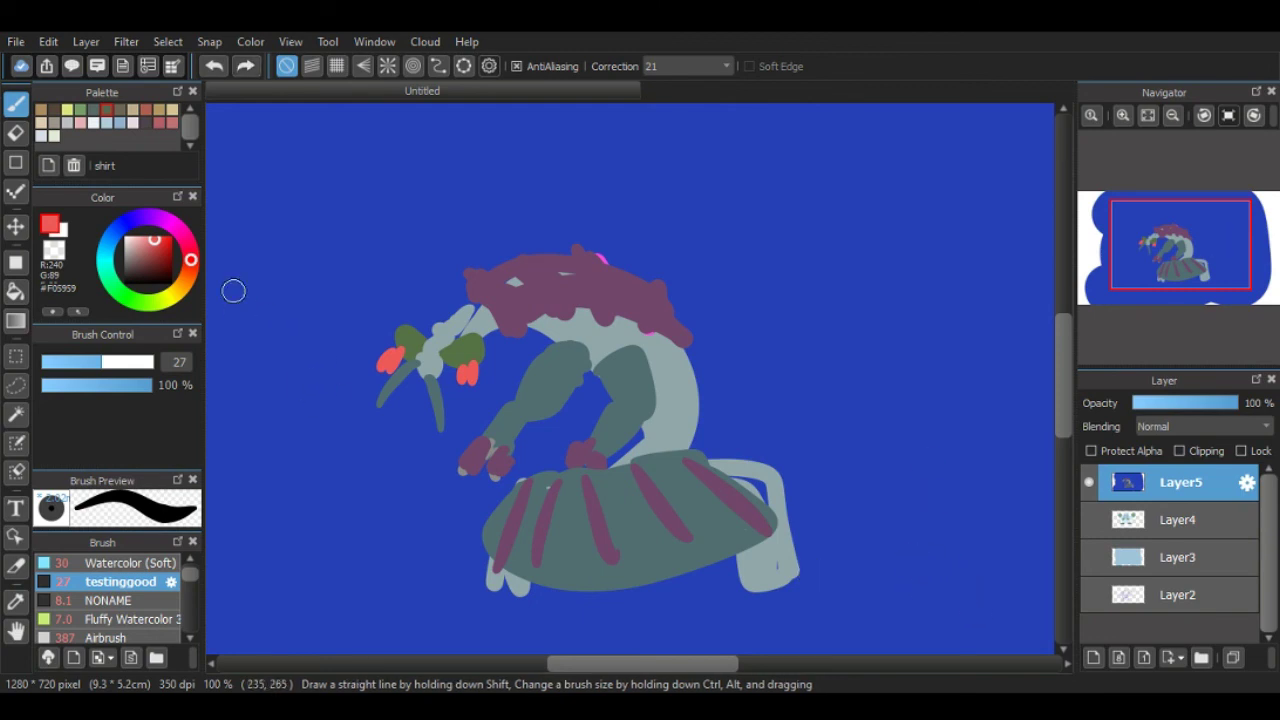
pyautogui.moveTo(246, 218); pyautogui.dragTo(272, 300)
pyautogui.hotkey('ctrl', 'z')
# Step: Hand-letter 'Gloria' in red at the upper left above the creature
pyautogui.moveTo(322, 193)
pyautogui.mouseDown()
pyautogui.moveTo(273, 241)
pyautogui.moveTo(322, 248)
pyautogui.moveTo(329, 228)
pyautogui.mouseUp()
pyautogui.moveTo(345, 184); pyautogui.dragTo(352, 264)
pyautogui.moveTo(389, 216)
pyautogui.mouseDown()
pyautogui.moveTo(429, 229)
pyautogui.moveTo(529, 206)
pyautogui.moveTo(549, 242)
pyautogui.mouseUp()
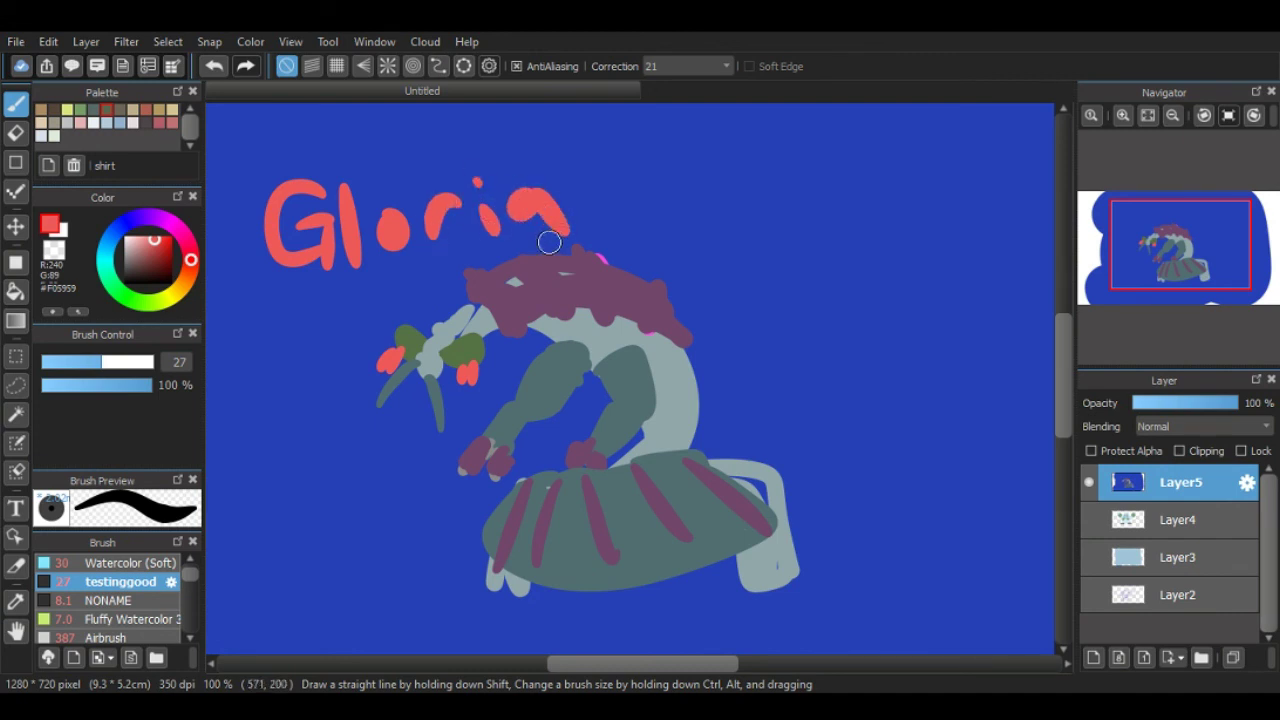